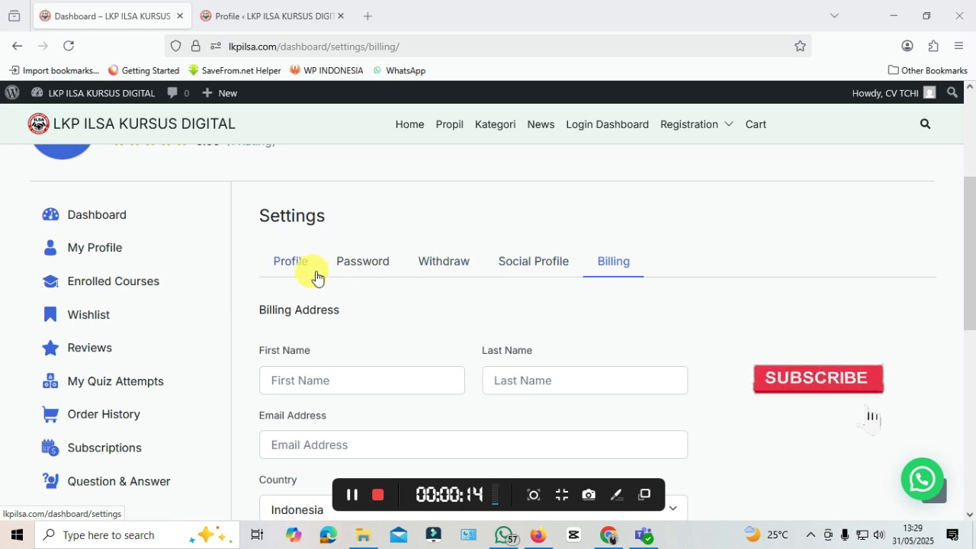
Open the Profile settings and review the personal details, display name and certificate signature sections
left_click(298, 267)
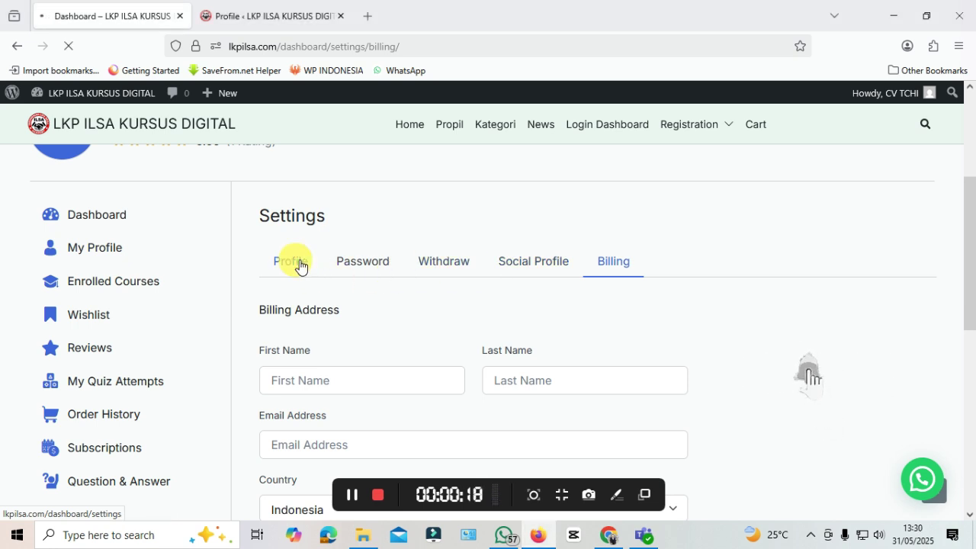
scroll(296, 265, "down", 12)
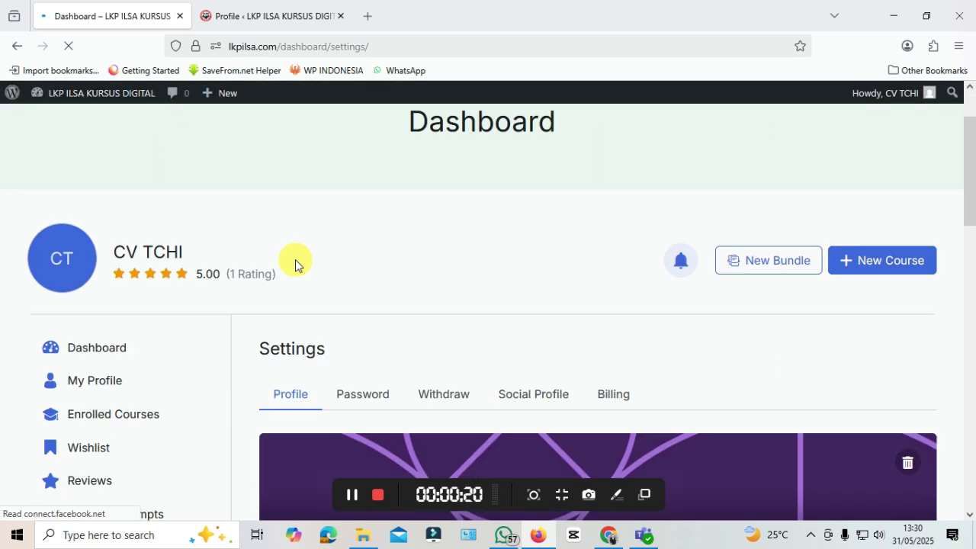
scroll(305, 274, "down", 1)
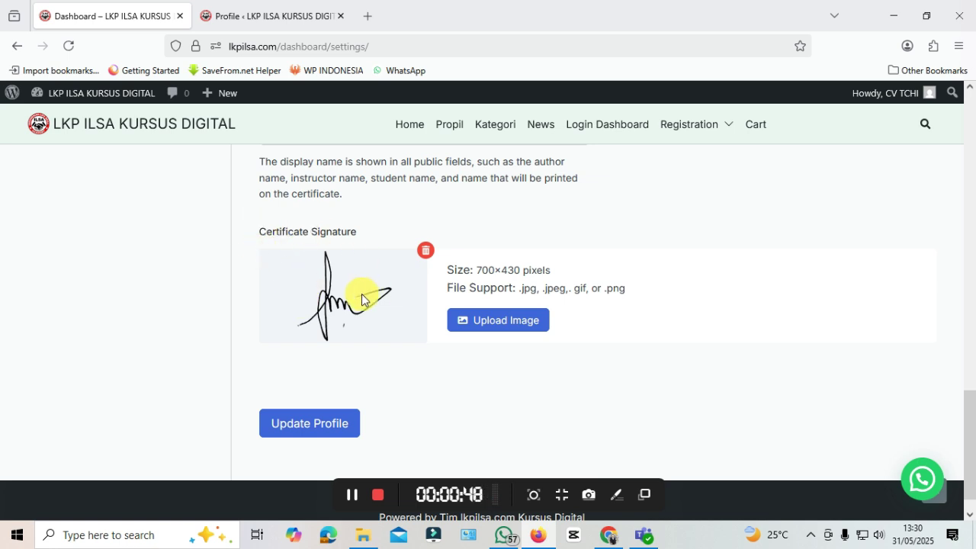
scroll(340, 288, "up", 2)
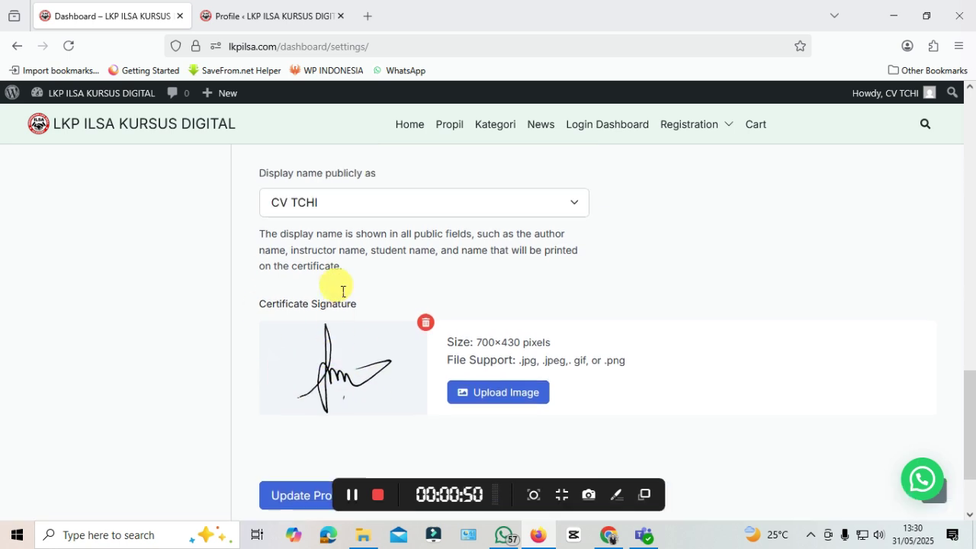
scroll(343, 291, "up", 6)
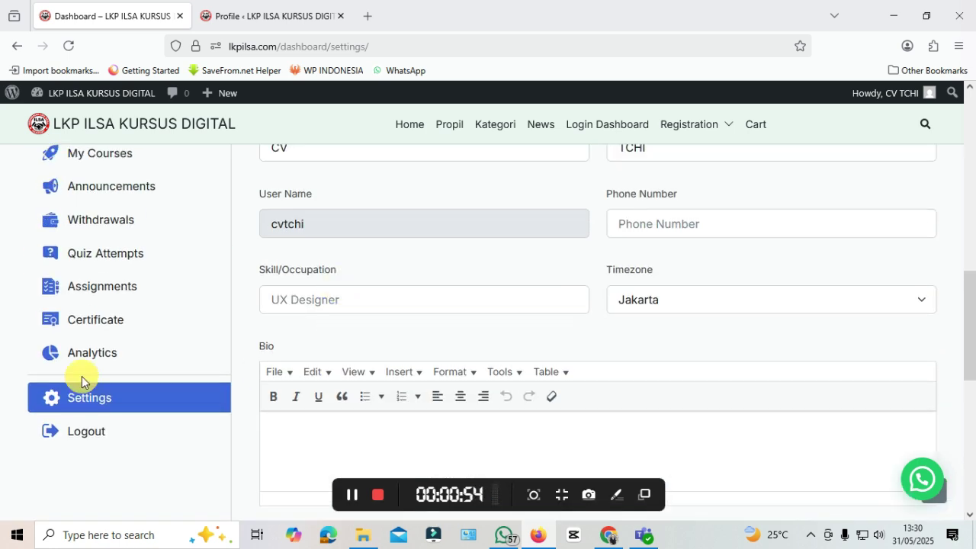
scroll(83, 331, "up", 2)
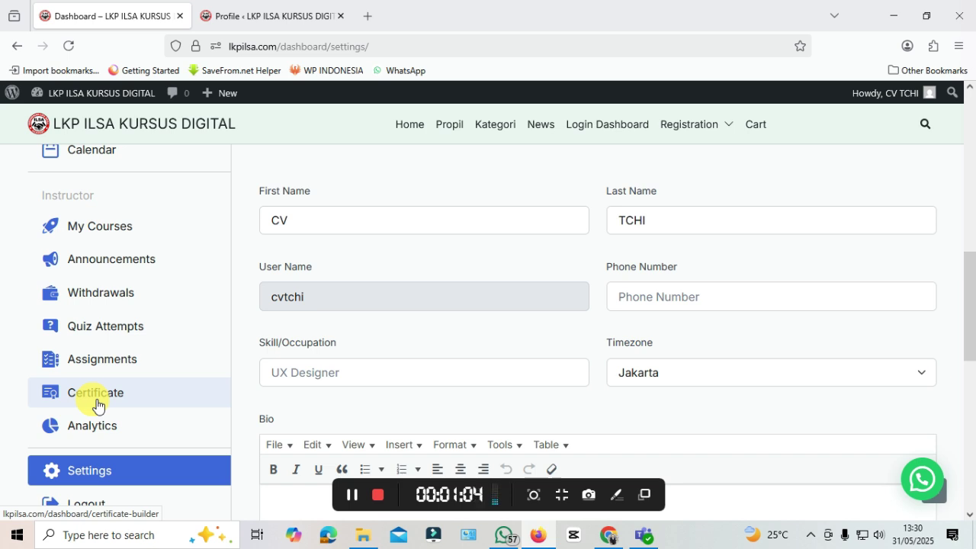
scroll(97, 404, "down", 2)
scroll(97, 404, "up", 2)
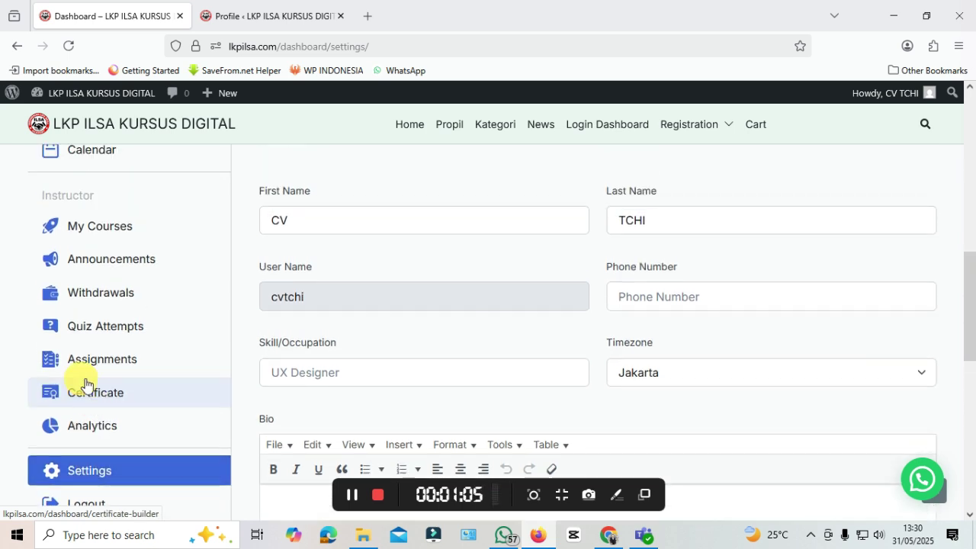
scroll(207, 317, "up", 4)
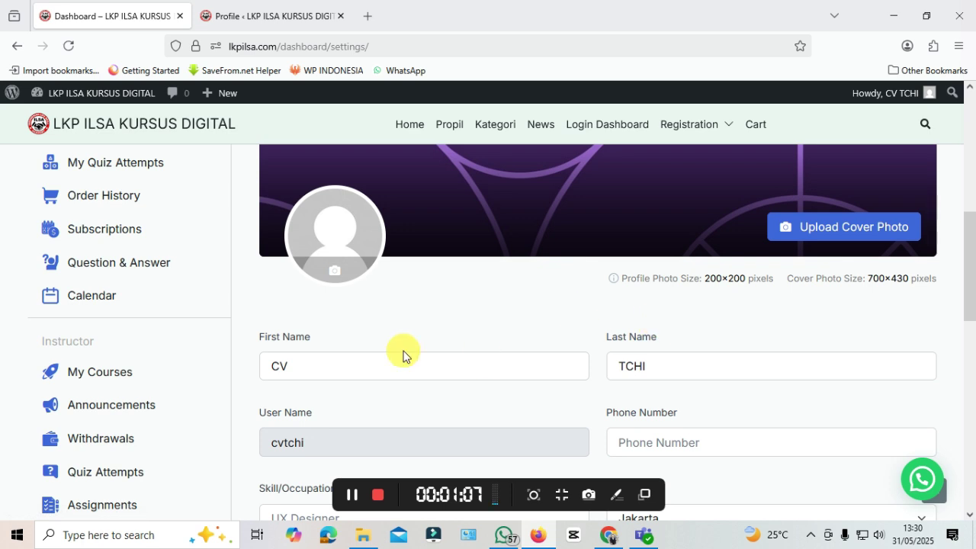
Open the instructor's My Courses page and look over its publish, pending, draft and schedule categories
scroll(143, 385, "down", 2)
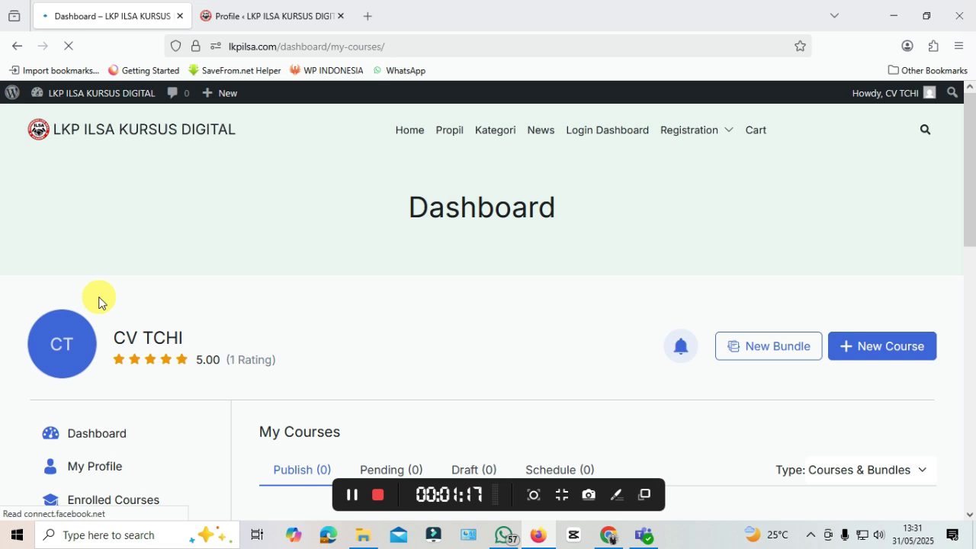
scroll(356, 320, "down", 3)
scroll(355, 320, "down", 2)
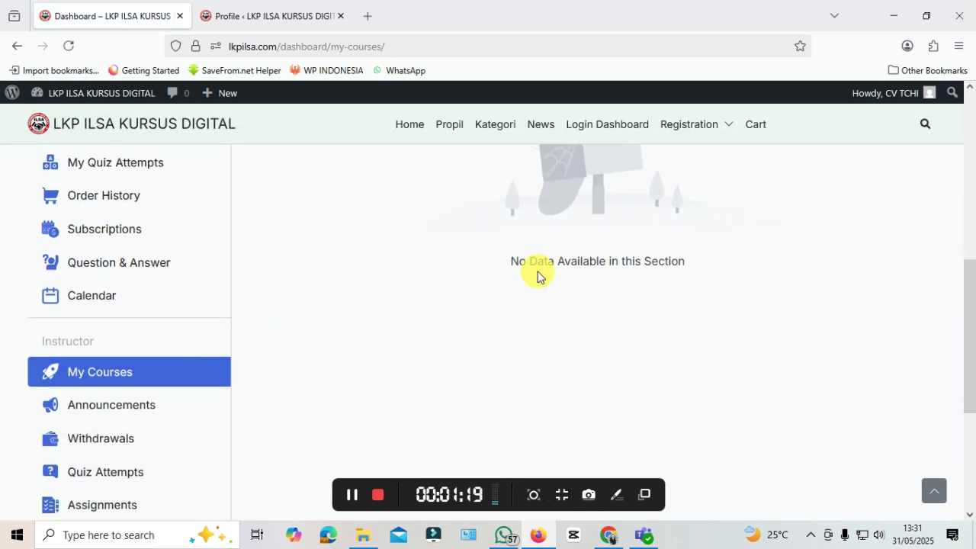
scroll(465, 248, "up", 3)
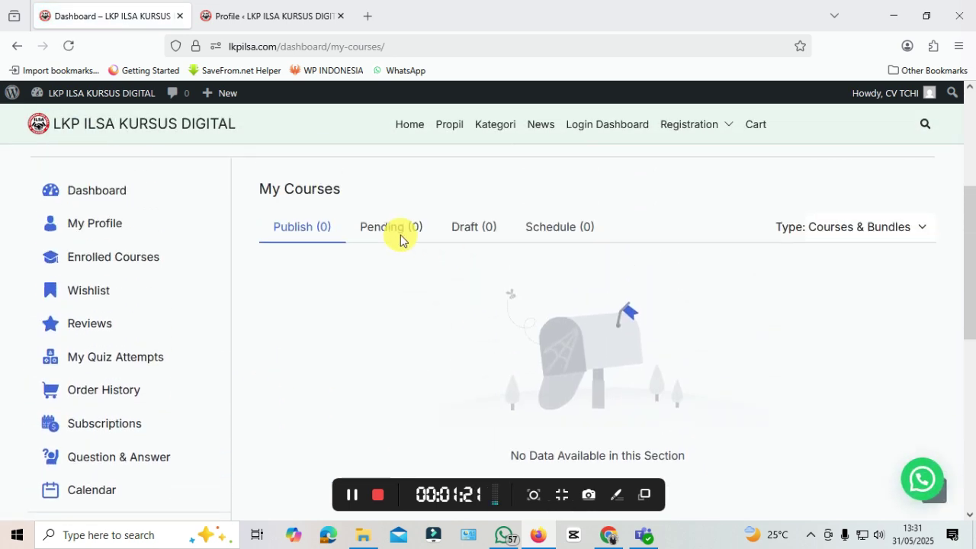
scroll(383, 308, "down", 2)
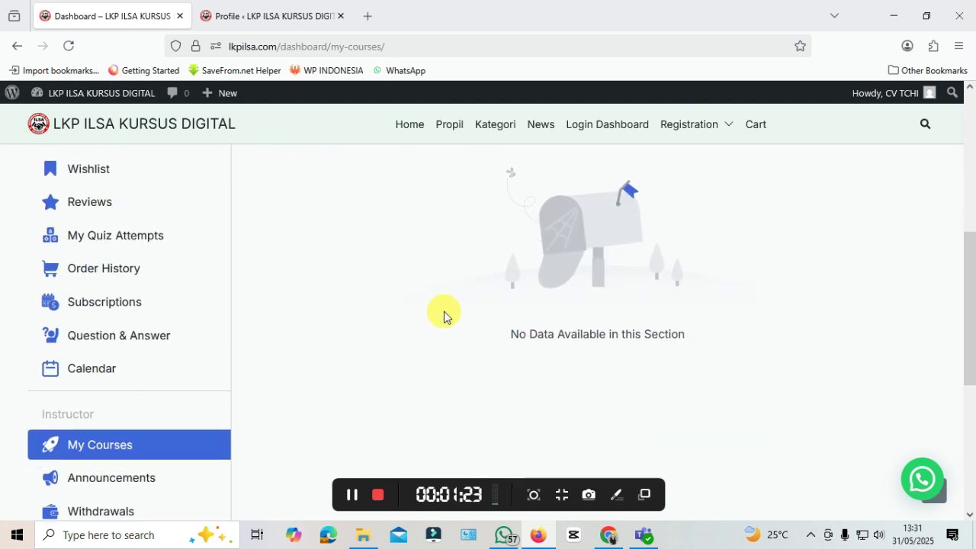
scroll(444, 316, "up", 1)
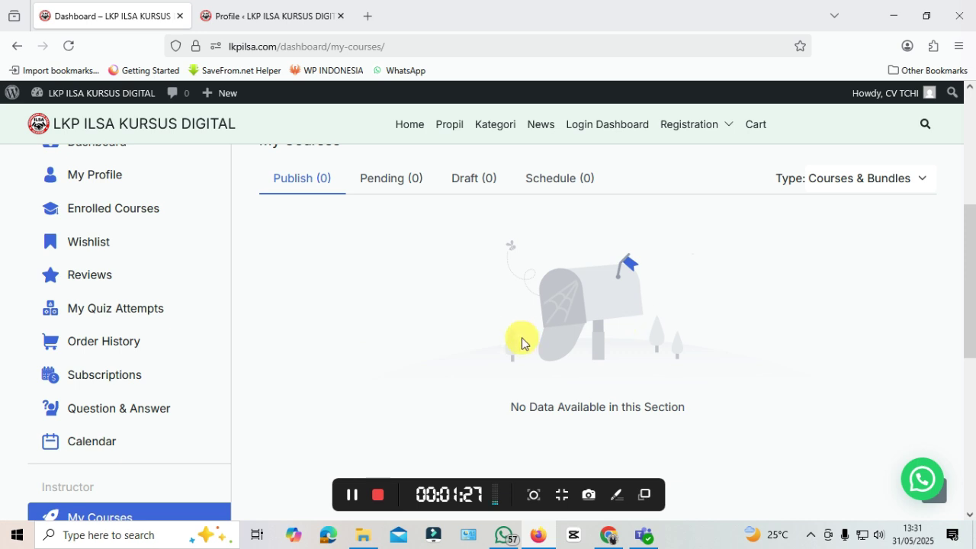
scroll(523, 342, "up", 1)
scroll(381, 328, "down", 4)
scroll(382, 328, "up", 1)
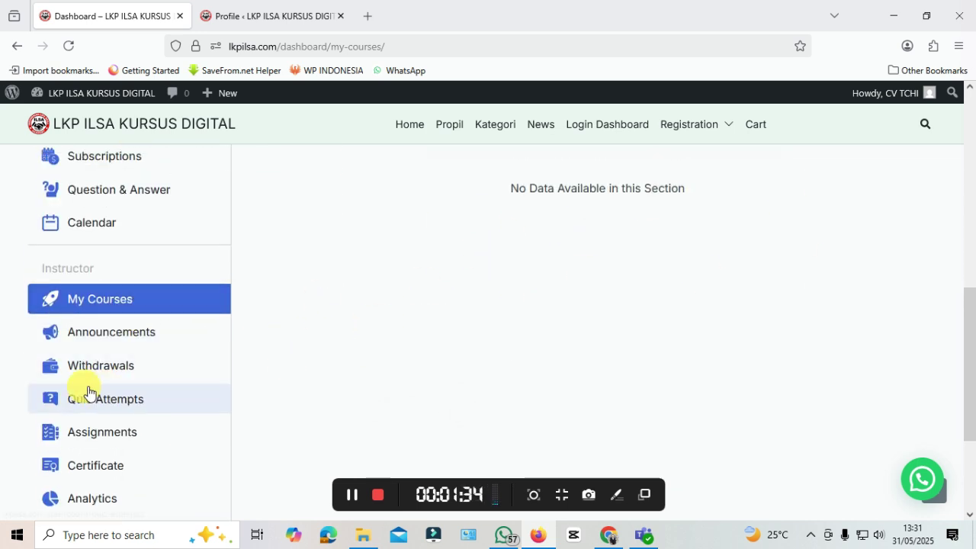
Open the instructor's Announcements page and review its creation option, filters and announcement list
left_click(97, 338)
scroll(437, 330, "down", 2)
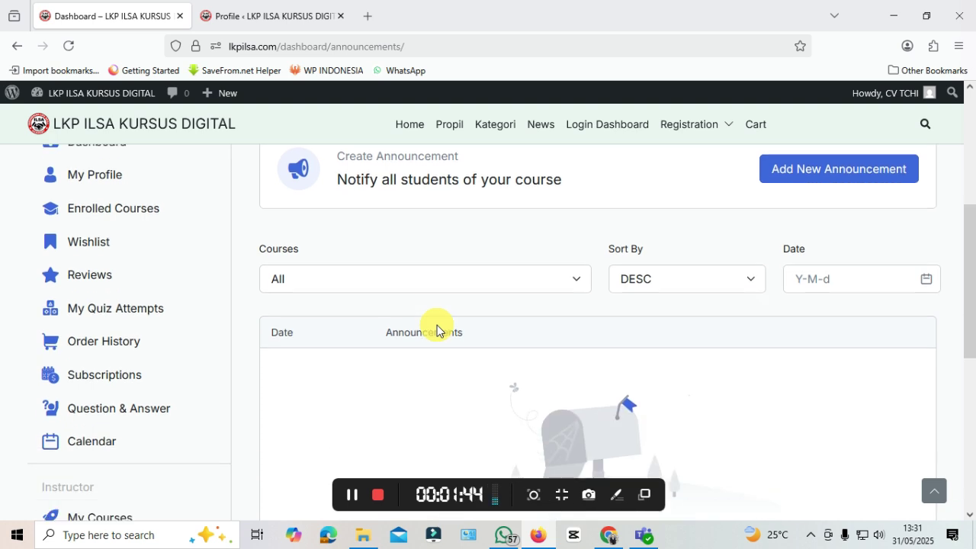
scroll(437, 329, "down", 4)
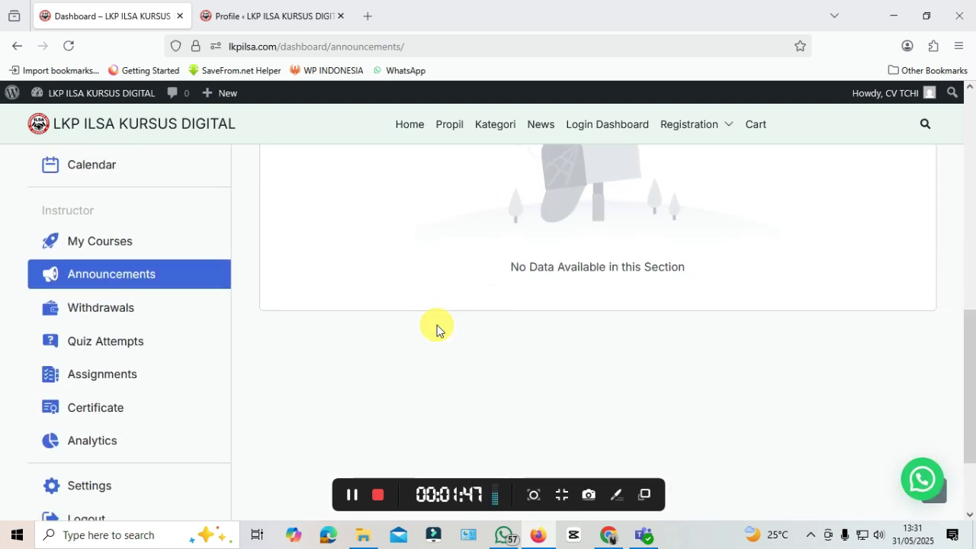
scroll(437, 329, "up", 3)
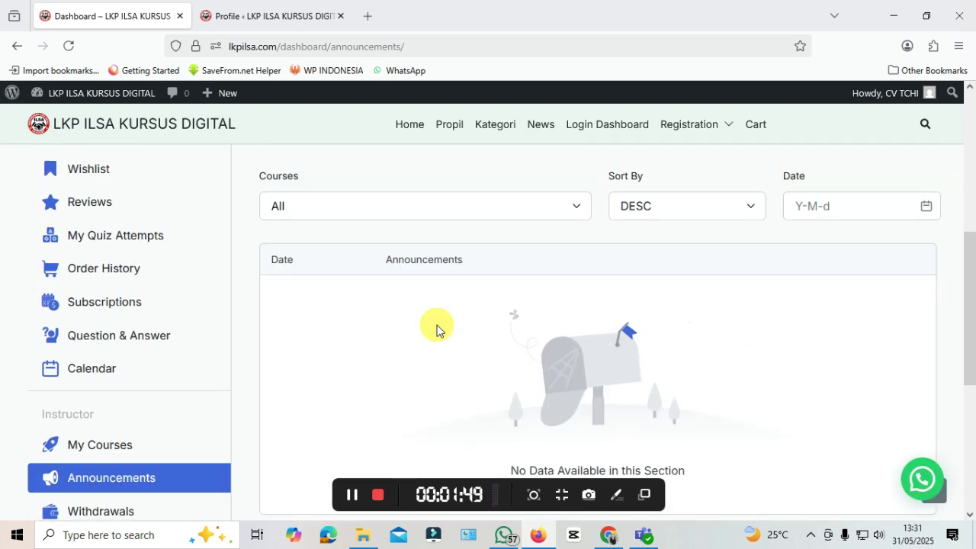
scroll(99, 375, "down", 3)
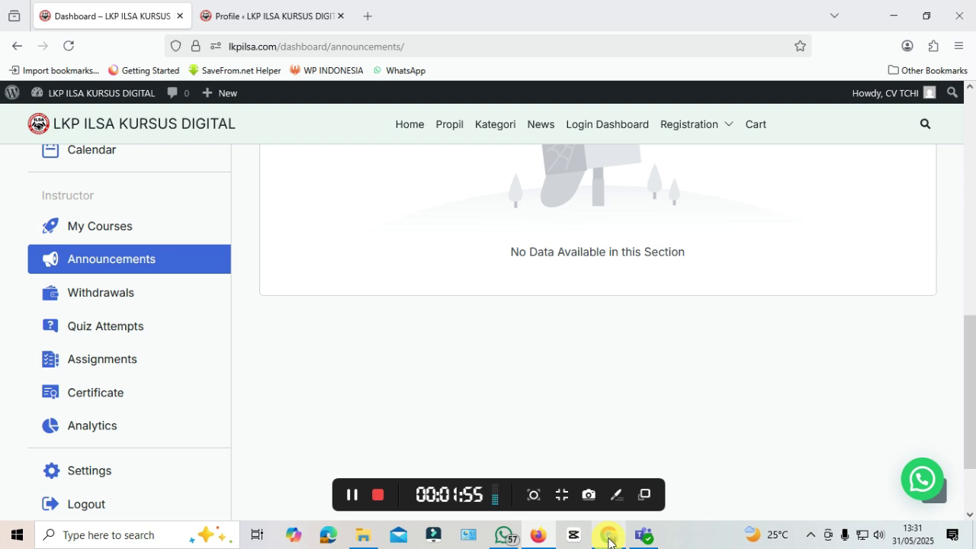
Switch to Google Chrome and open the LKP ILSA KURSUS DIGITAL login dashboard in its existing tab
mouse_move(609, 541)
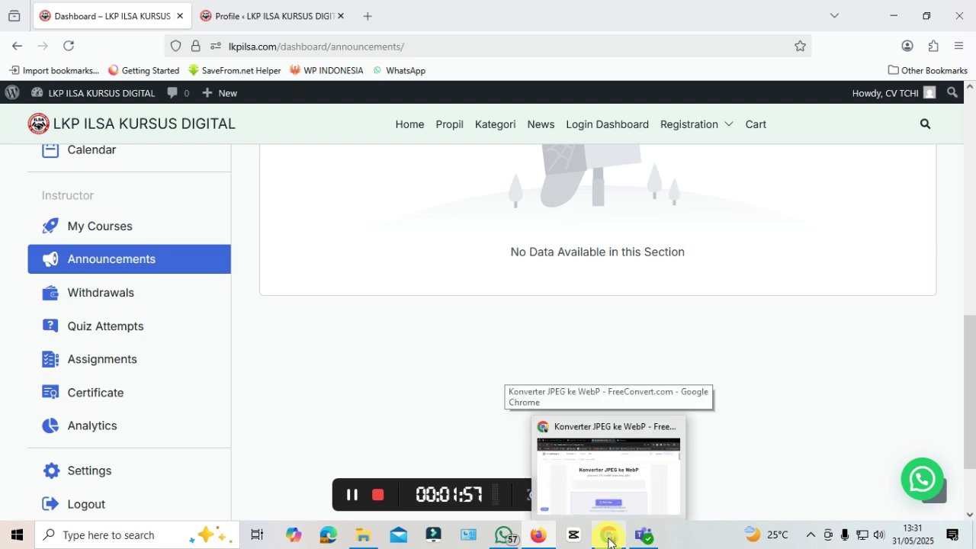
left_click(649, 468)
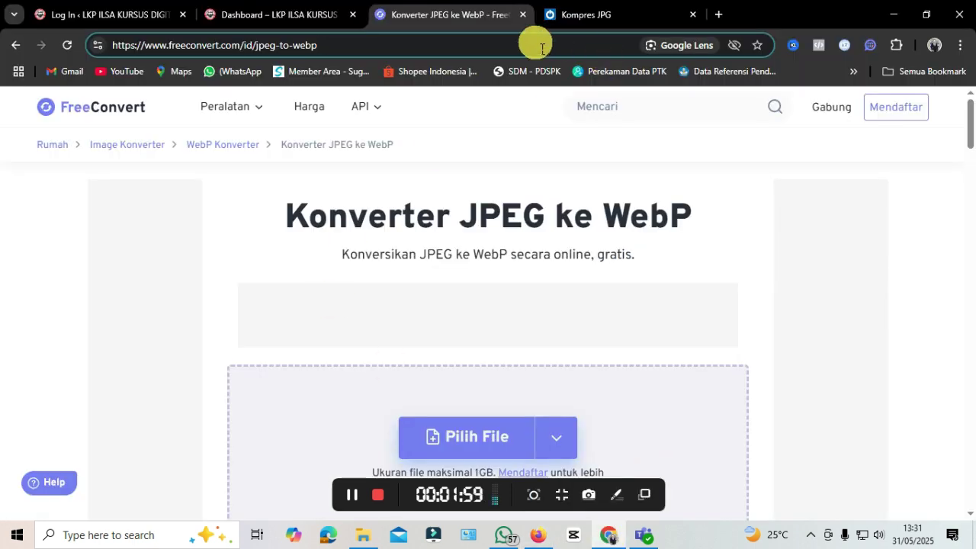
left_click(225, 14)
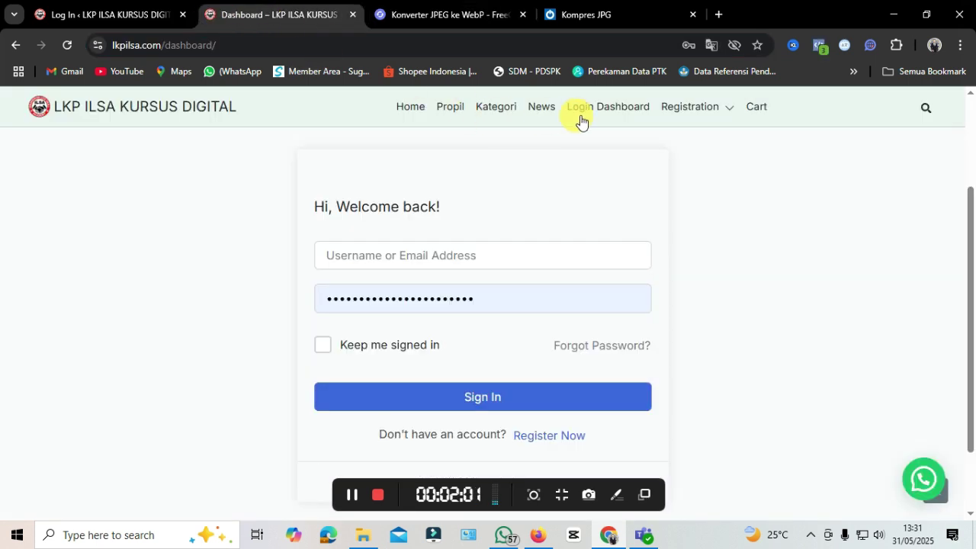
left_click(607, 131)
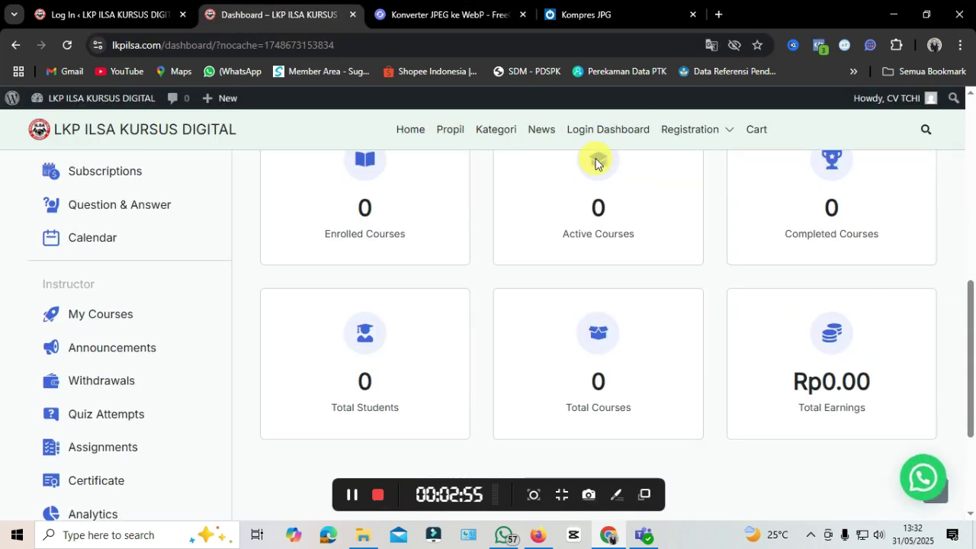
Translate the dashboard page from English to Indonesian with Google Translate
left_click(710, 46)
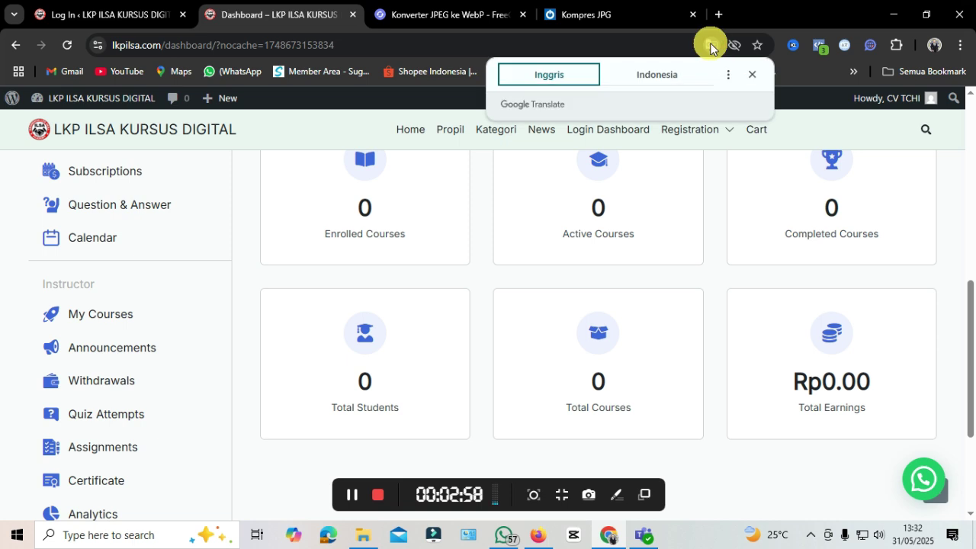
left_click(663, 75)
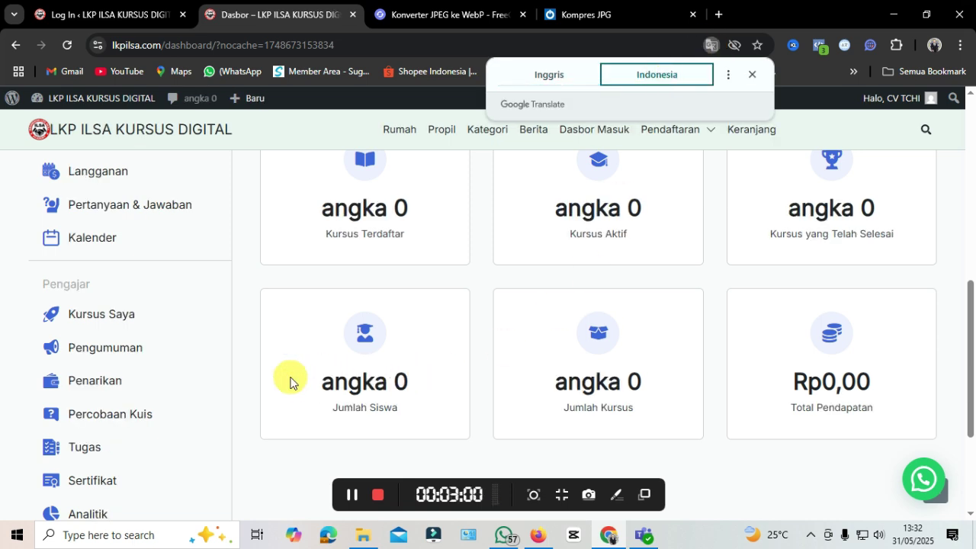
scroll(252, 342, "up", 5)
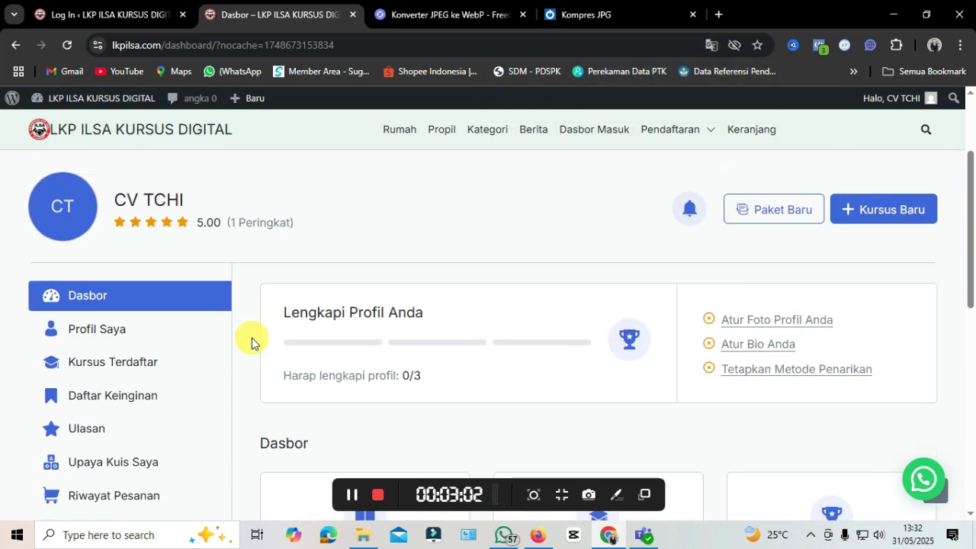
Open the Kursus Saya page from the Pengajar section and look over its course list
scroll(252, 341, "down", 6)
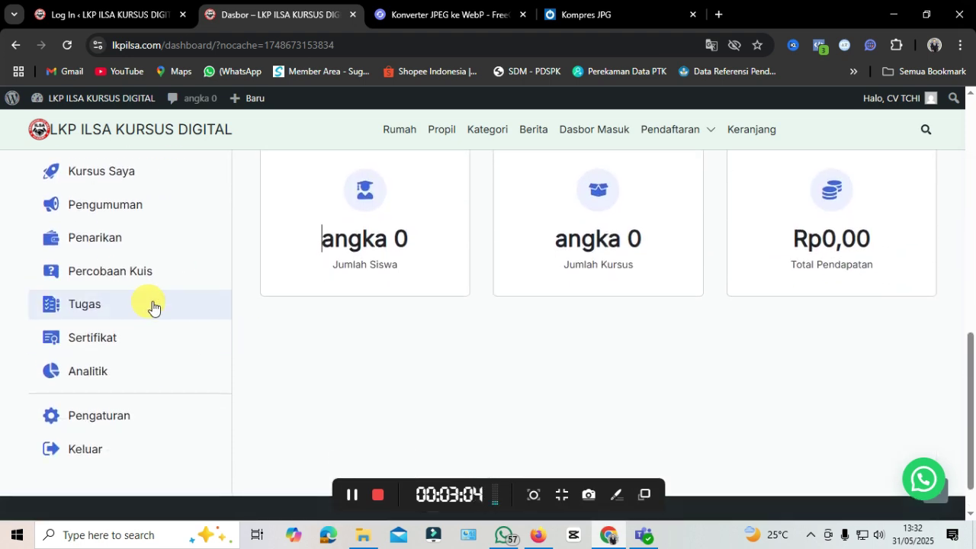
left_click(113, 174)
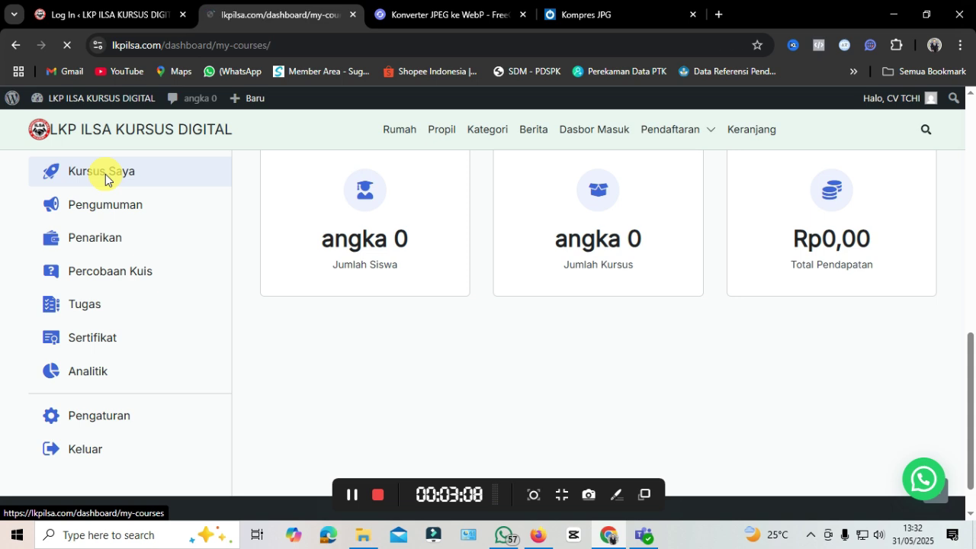
scroll(116, 189, "down", 2)
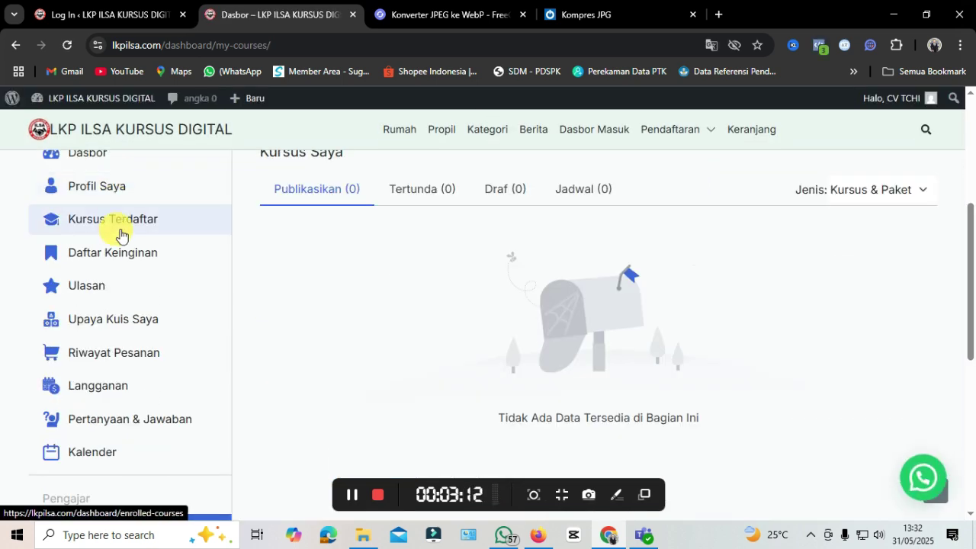
scroll(119, 259, "up", 1)
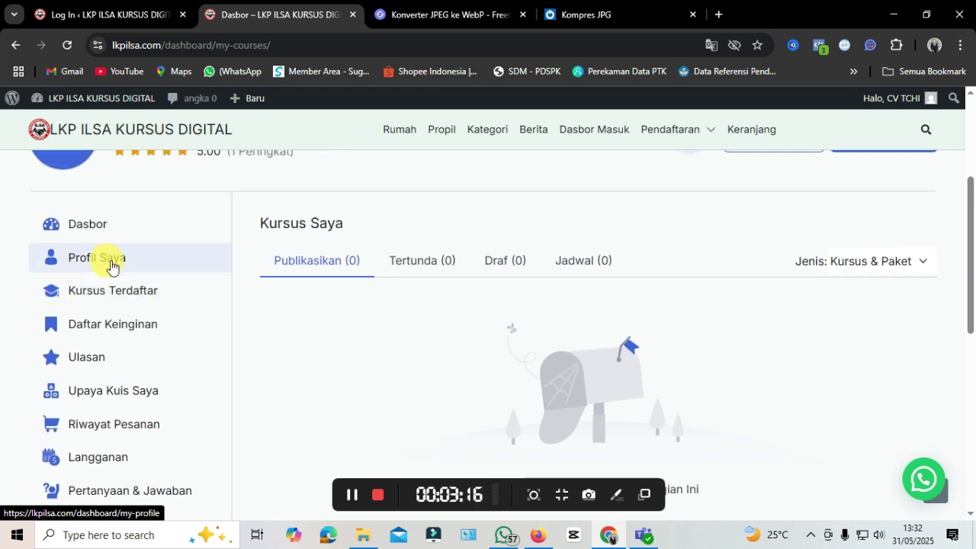
Open the Pengumuman page in Chrome, compare it with the Firefox version, and review its translated filters and announcement list
scroll(120, 307, "down", 6)
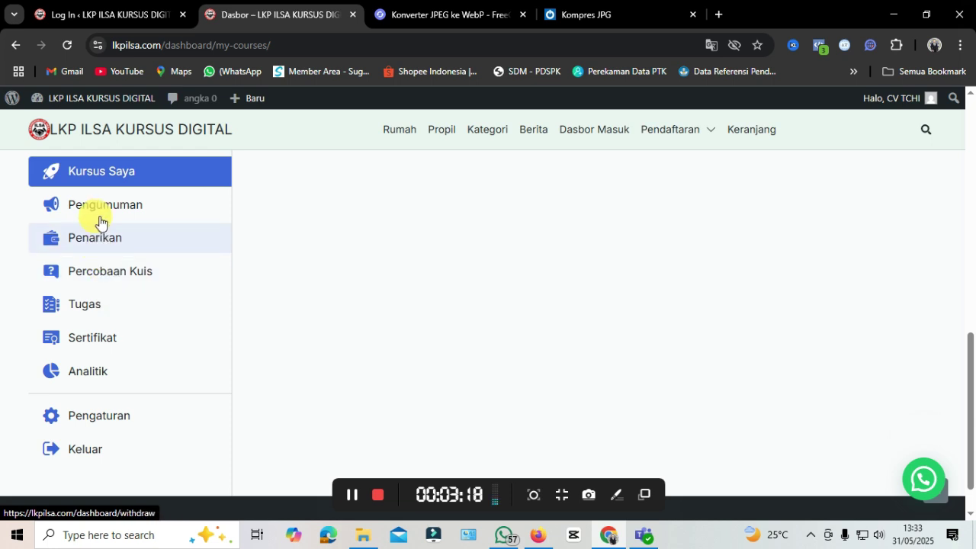
left_click(111, 211)
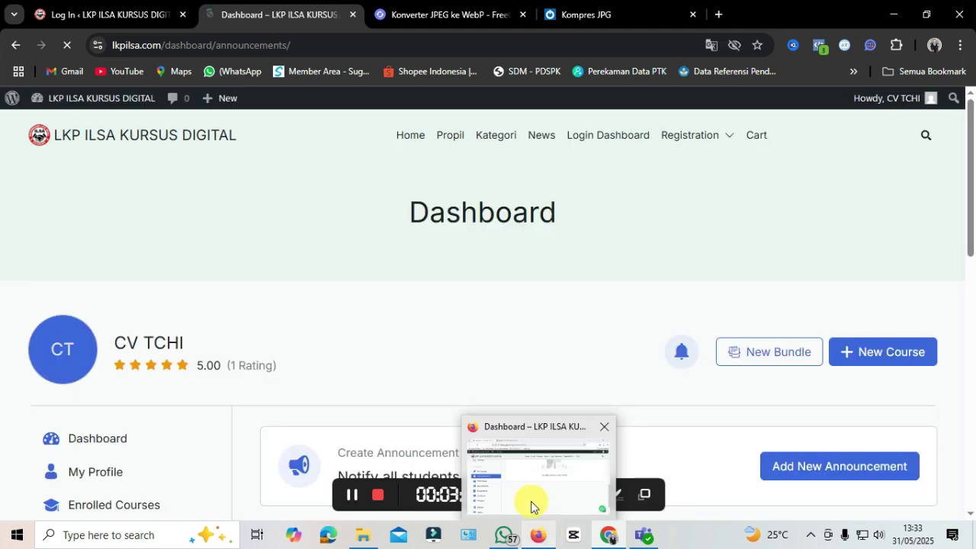
left_click(546, 538)
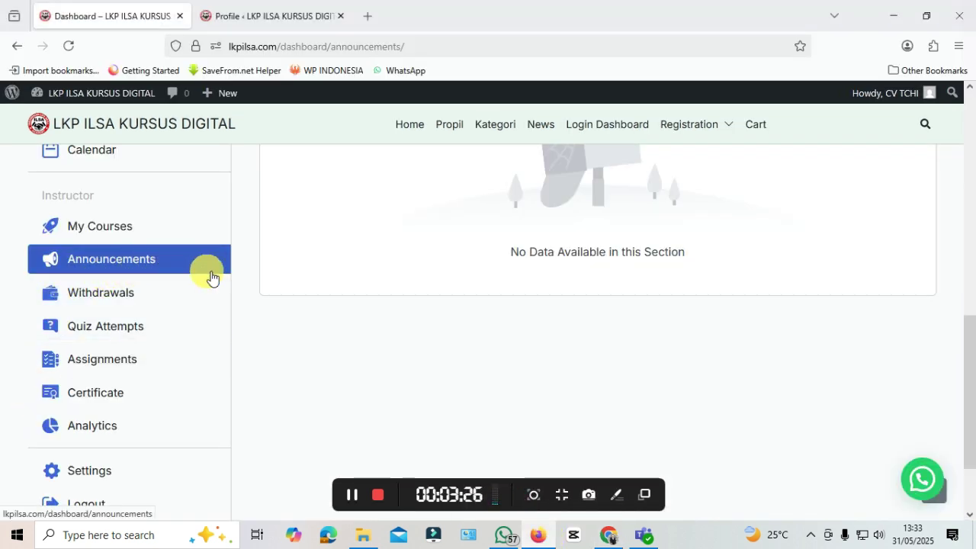
left_click(607, 537)
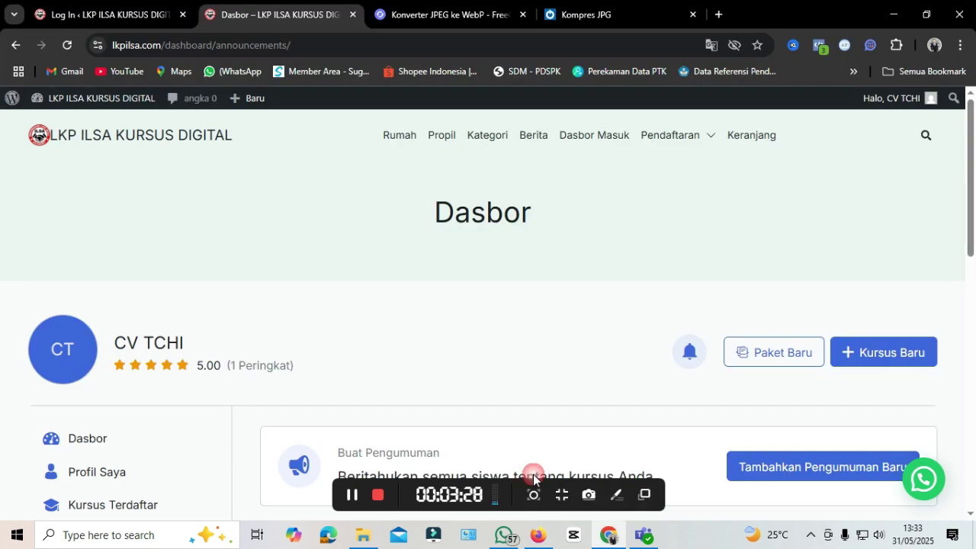
scroll(414, 433, "down", 2)
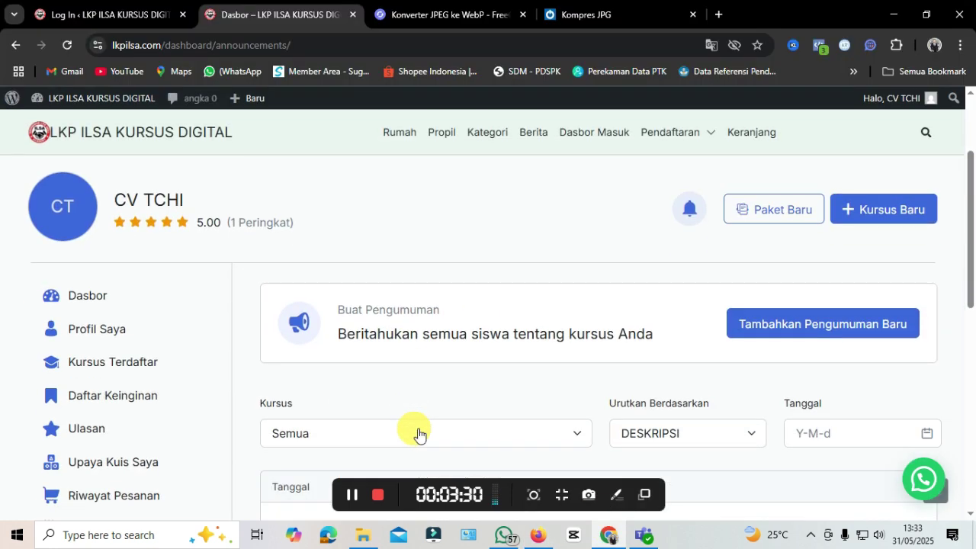
scroll(416, 434, "down", 3)
scroll(416, 434, "down", 2)
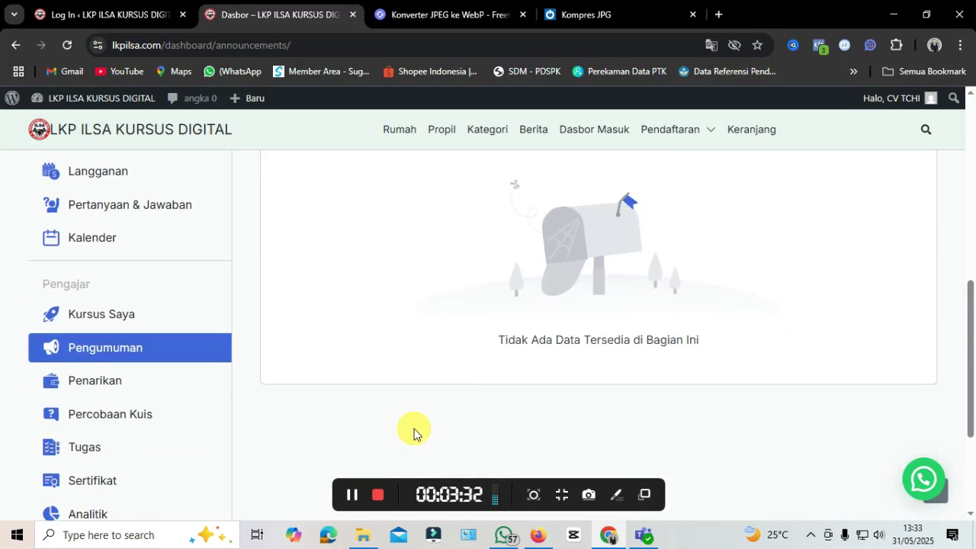
Examine the announcement filters, including the options offered under Kursus and Urutkan Berdasarkan
scroll(414, 433, "up", 3)
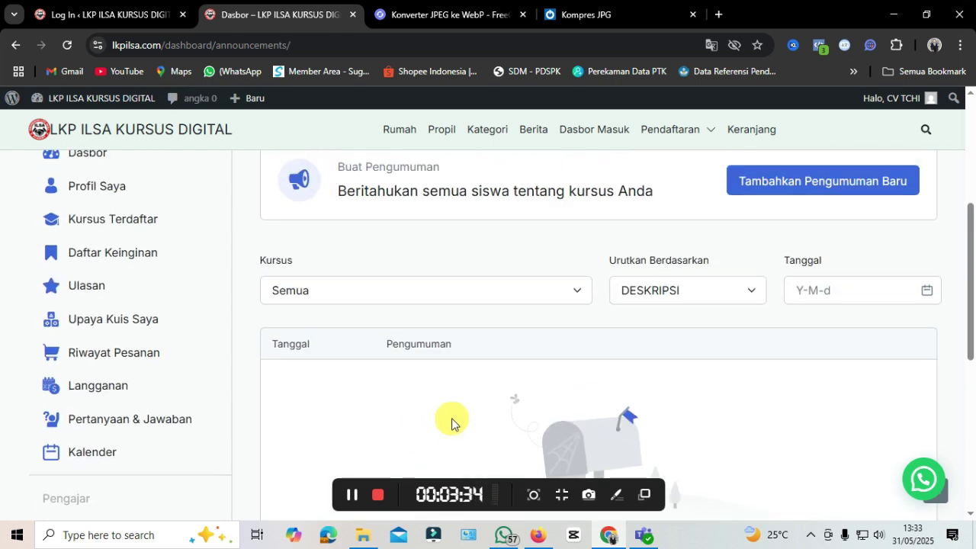
scroll(697, 334, "up", 1)
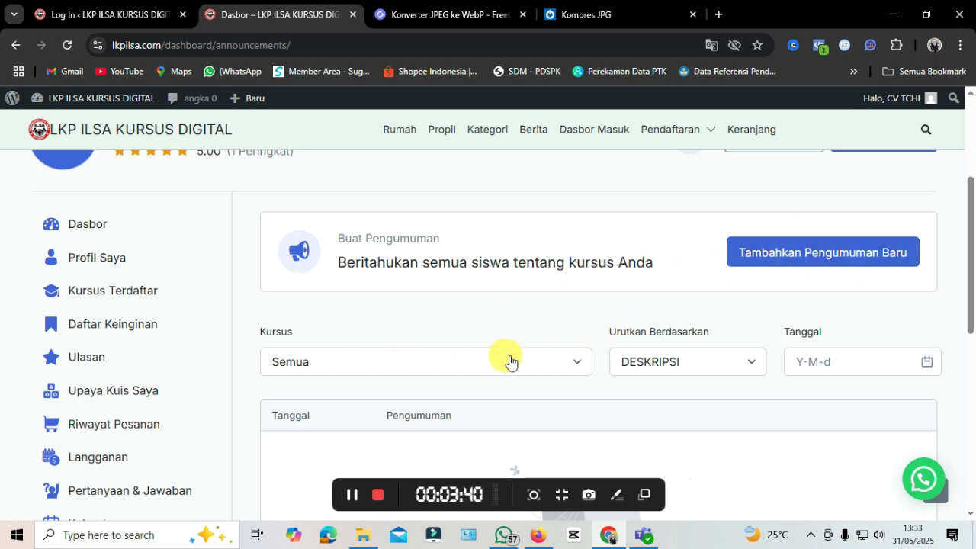
scroll(508, 360, "down", 2)
scroll(508, 362, "up", 1)
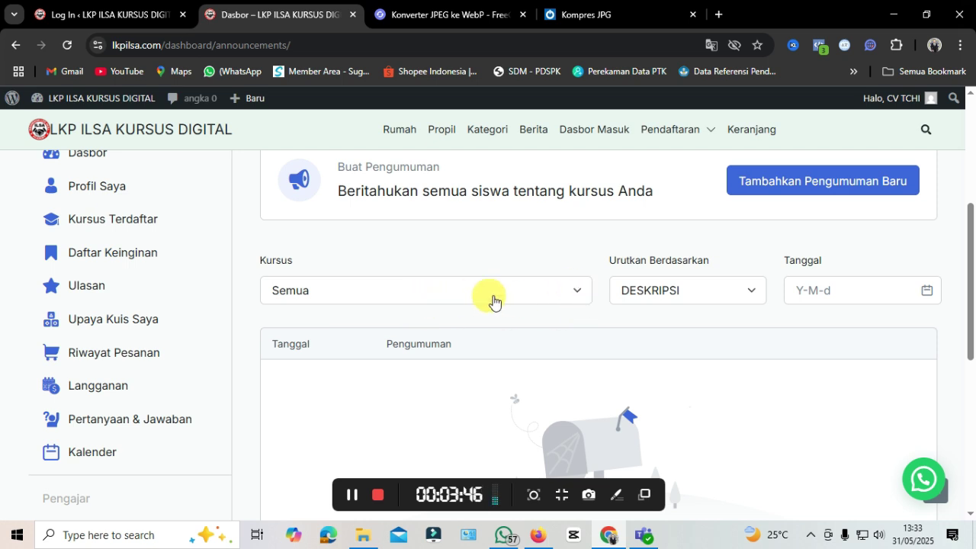
left_click(583, 296)
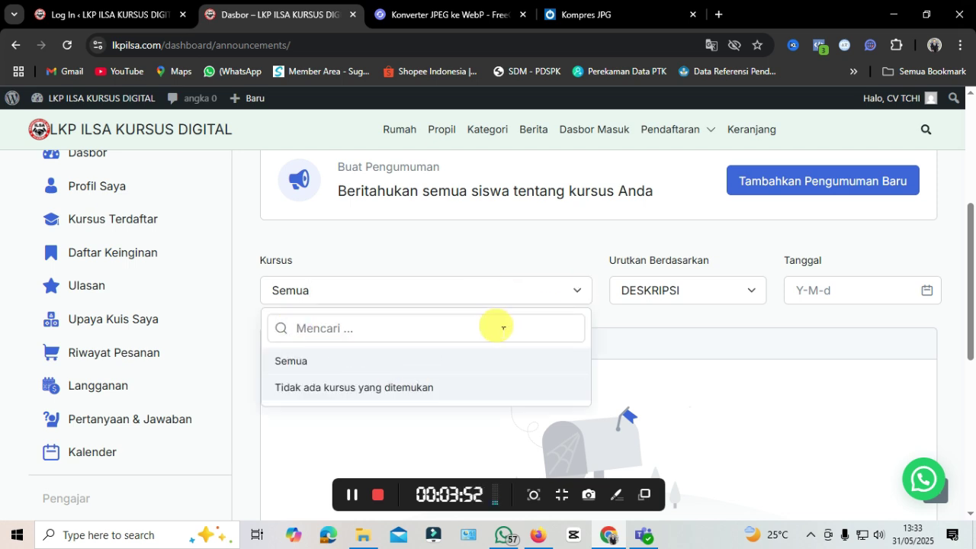
left_click(691, 325)
left_click(755, 295)
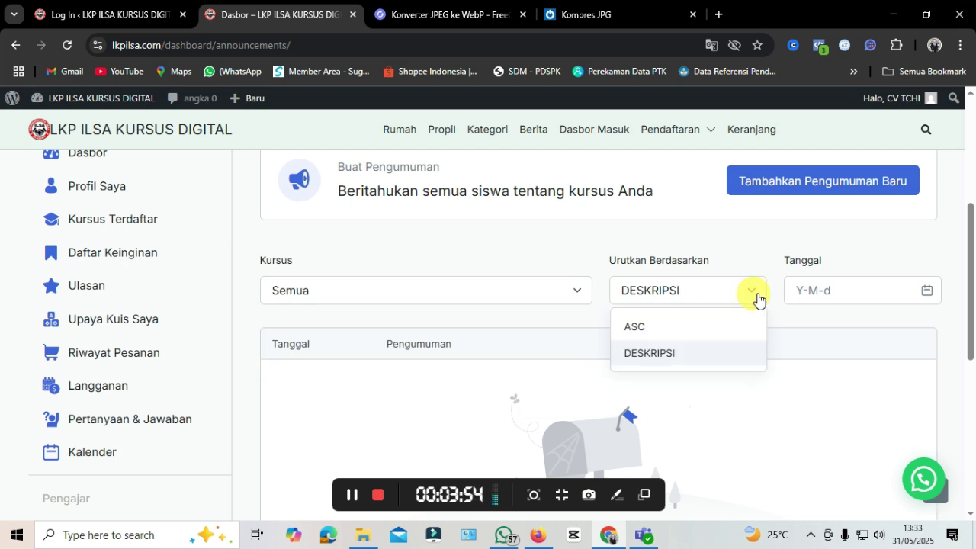
left_click(807, 317)
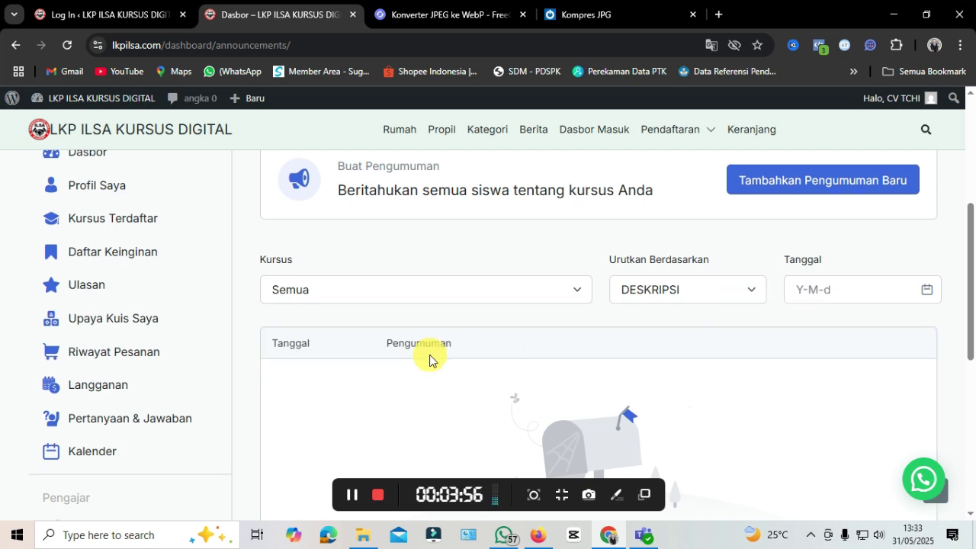
Open the Penarikan page from the Pengajar section and review its balance information
scroll(431, 357, "down", 2)
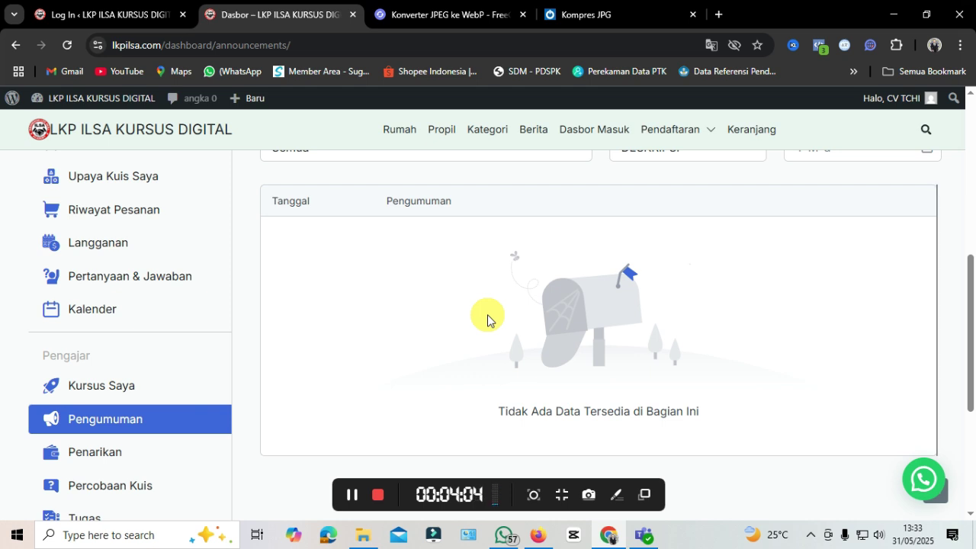
scroll(488, 320, "down", 2)
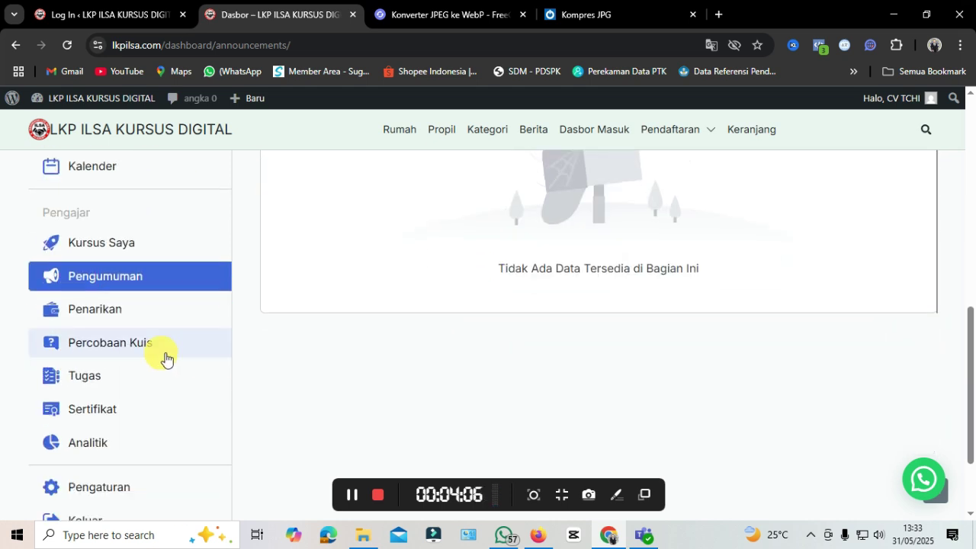
left_click(92, 313)
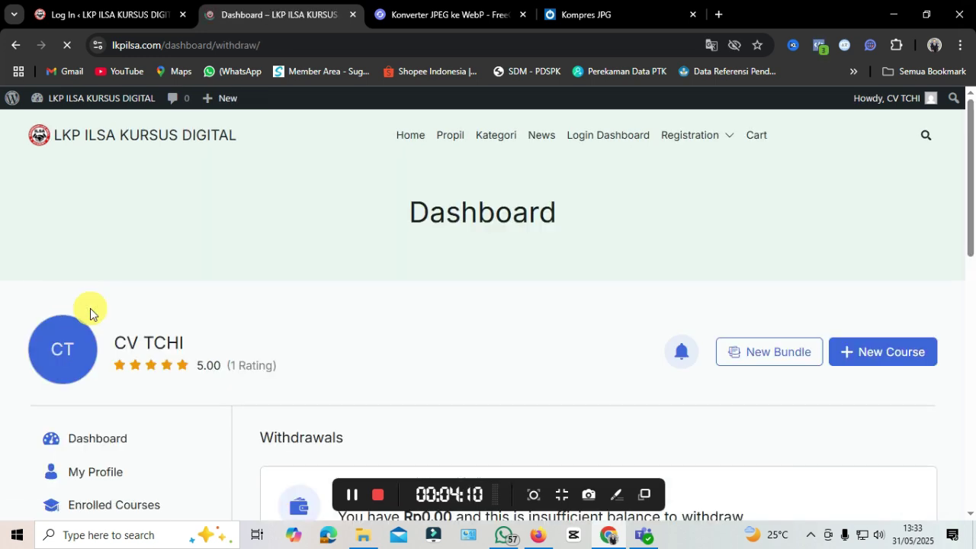
scroll(366, 314, "down", 3)
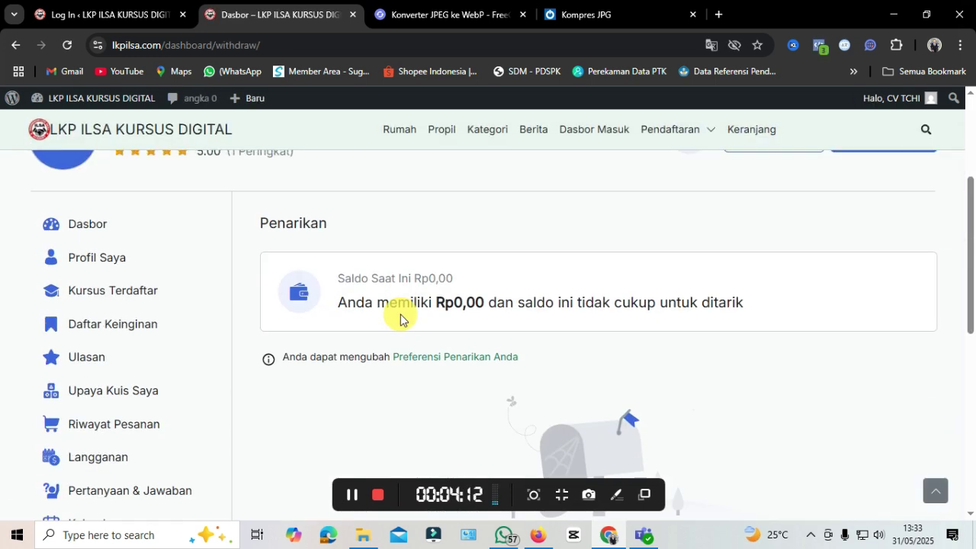
scroll(400, 319, "up", 1)
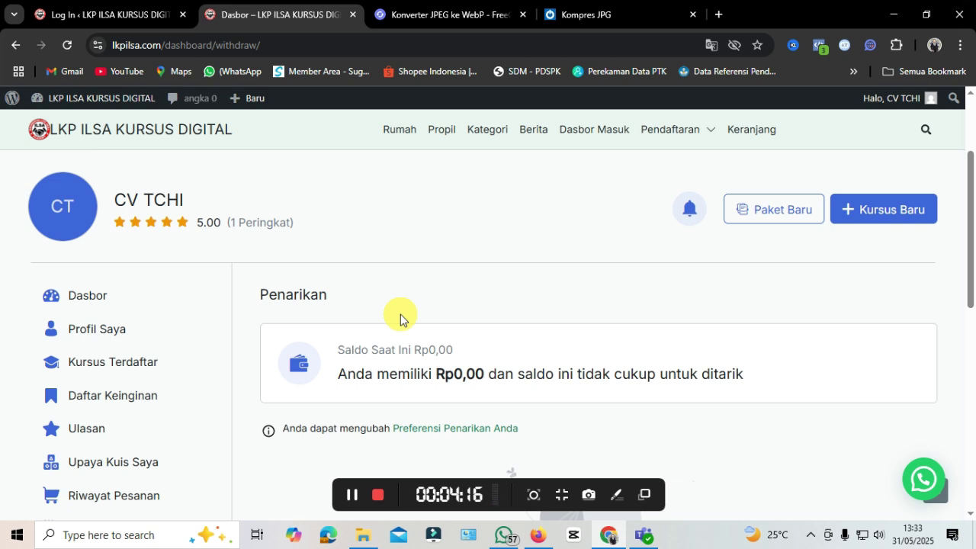
scroll(400, 319, "down", 2)
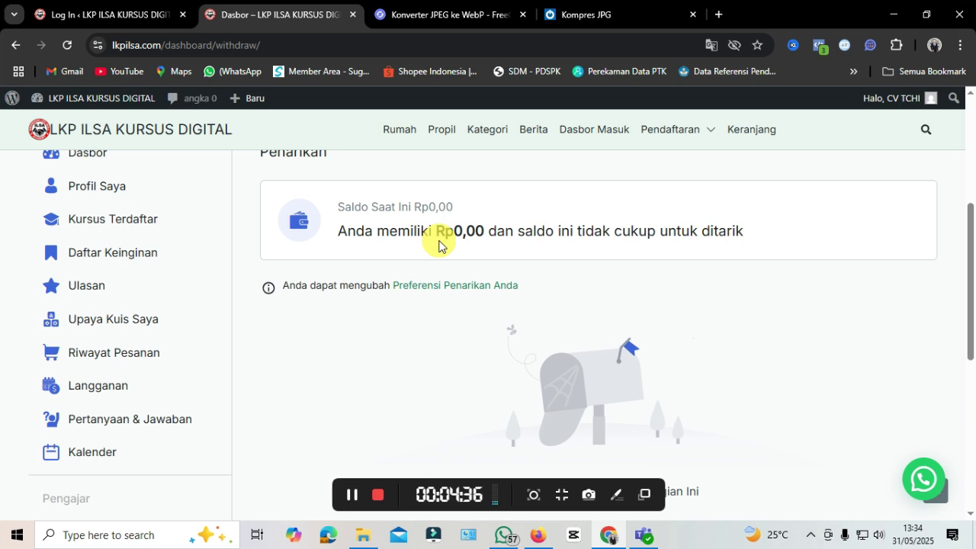
Open the withdrawal preferences from the Penarikan page and look over the available withdrawal methods
left_click(471, 290)
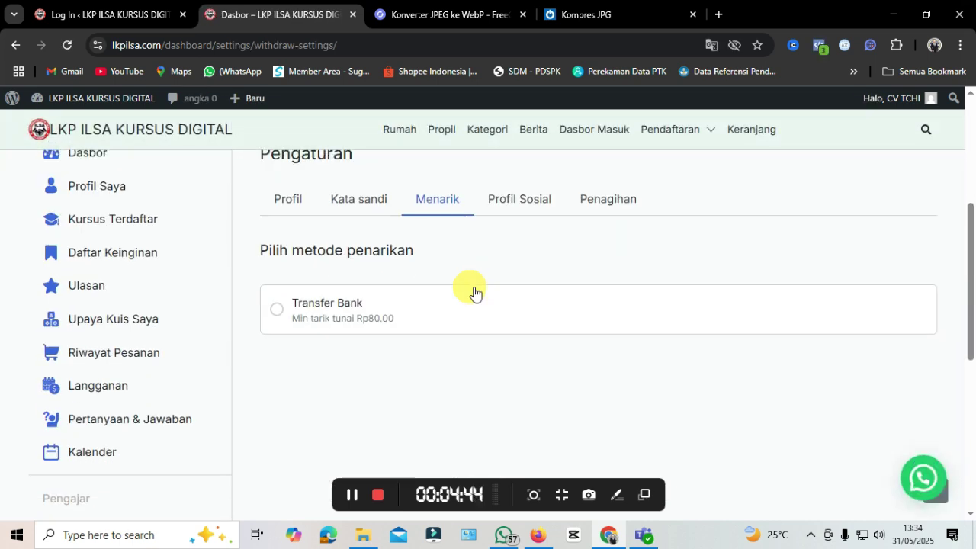
scroll(475, 295, "up", 3)
scroll(475, 294, "down", 4)
scroll(473, 291, "down", 5)
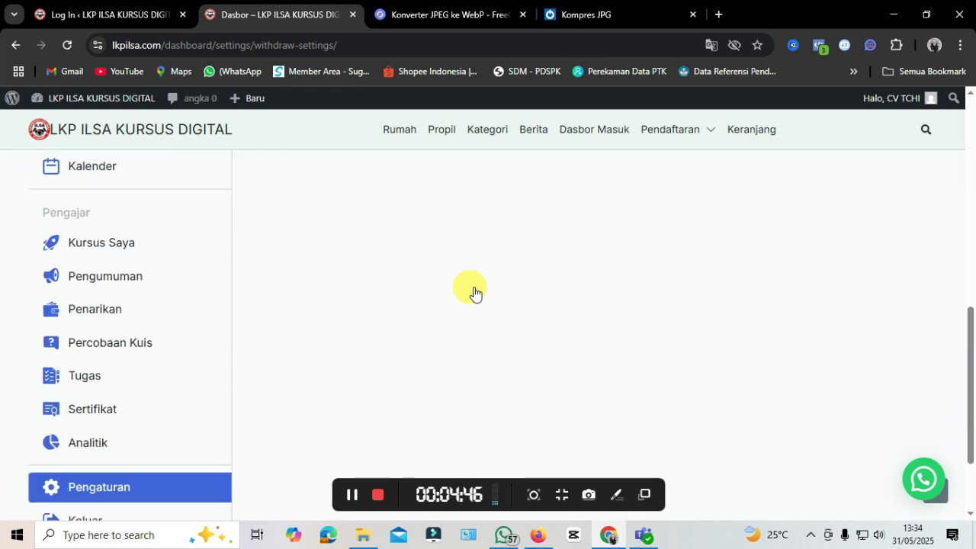
scroll(316, 330, "up", 3)
scroll(427, 318, "up", 3)
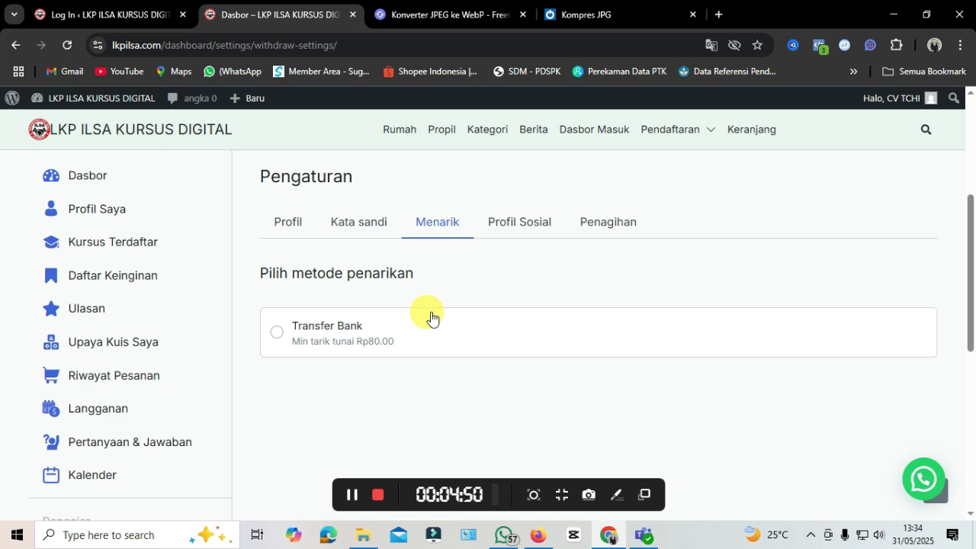
Select Transfer Bank as the withdrawal method and review the bank account fields it requires
left_click(274, 333)
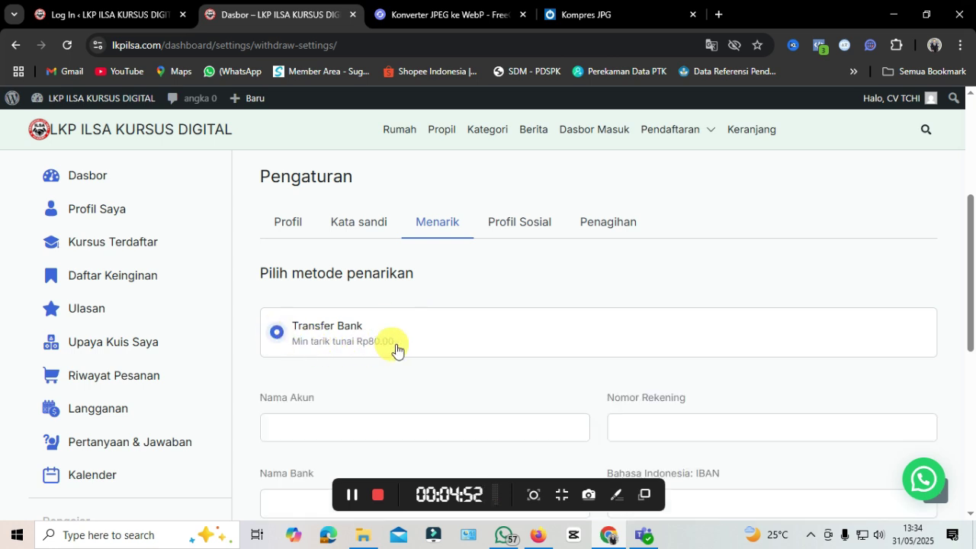
scroll(393, 381, "down", 2)
scroll(469, 339, "up", 2)
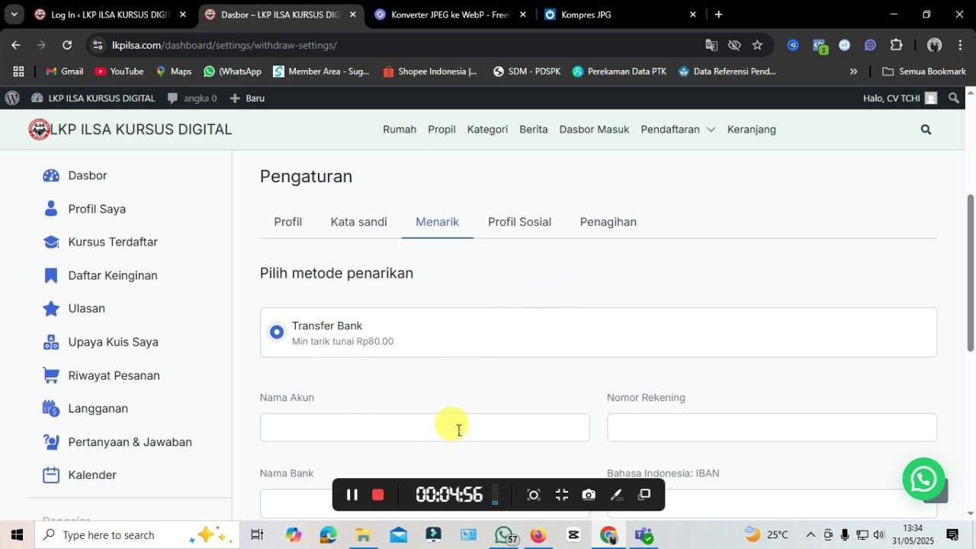
scroll(473, 381, "down", 3)
scroll(549, 320, "up", 4)
Open the Penagihan settings and look through the billing address form
left_click(606, 295)
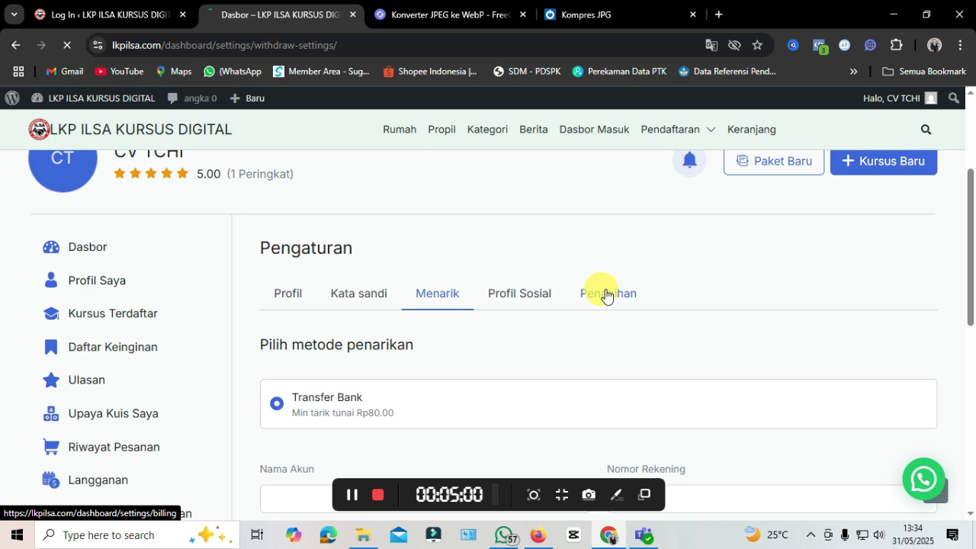
scroll(602, 294, "down", 2)
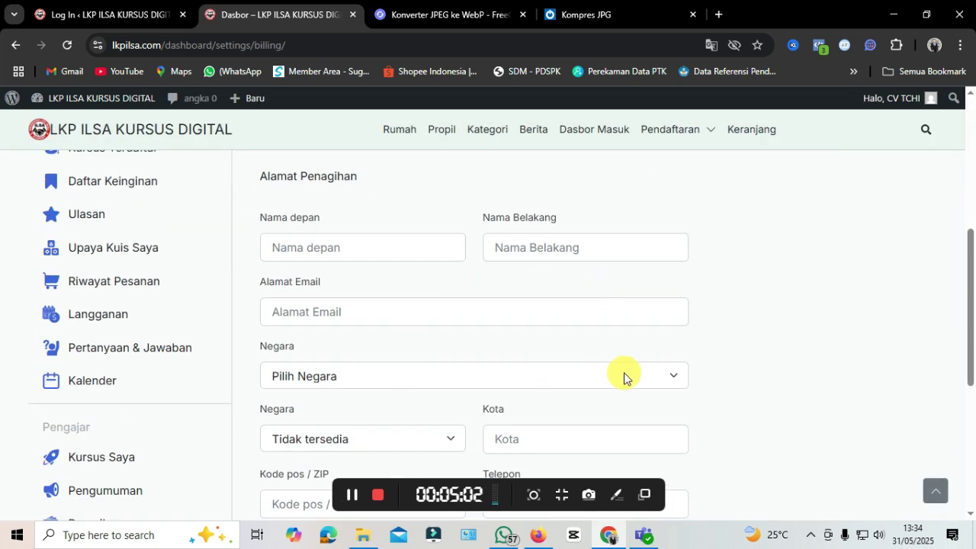
scroll(365, 351, "down", 3)
Open the Percobaan Kuis page from the Pengajar section and review the quiz attempt table
left_click(112, 346)
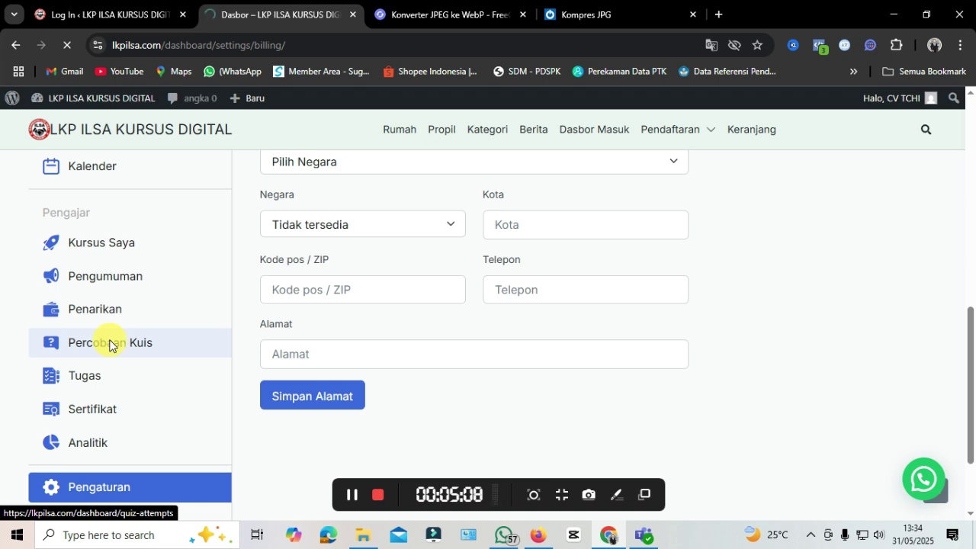
scroll(387, 342, "down", 3)
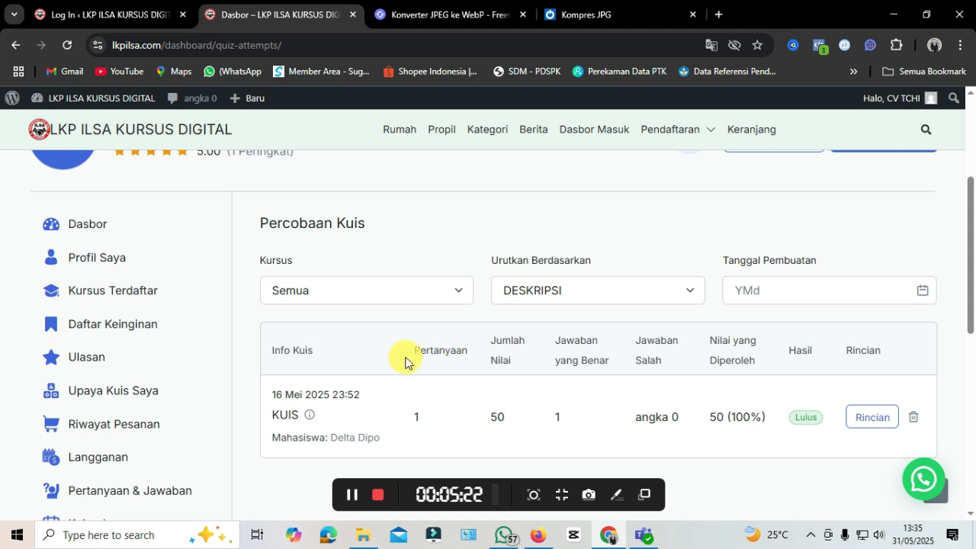
scroll(374, 356, "down", 2)
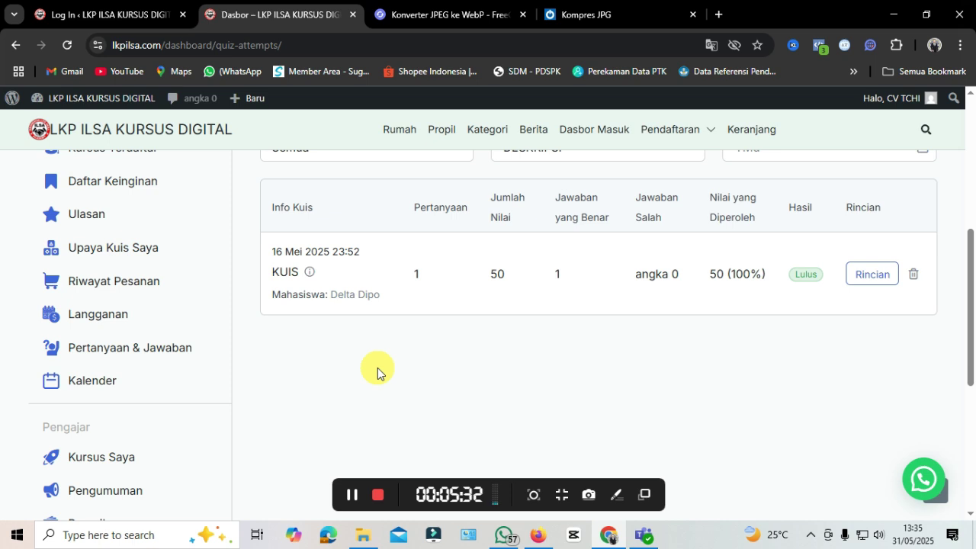
scroll(270, 410, "down", 1)
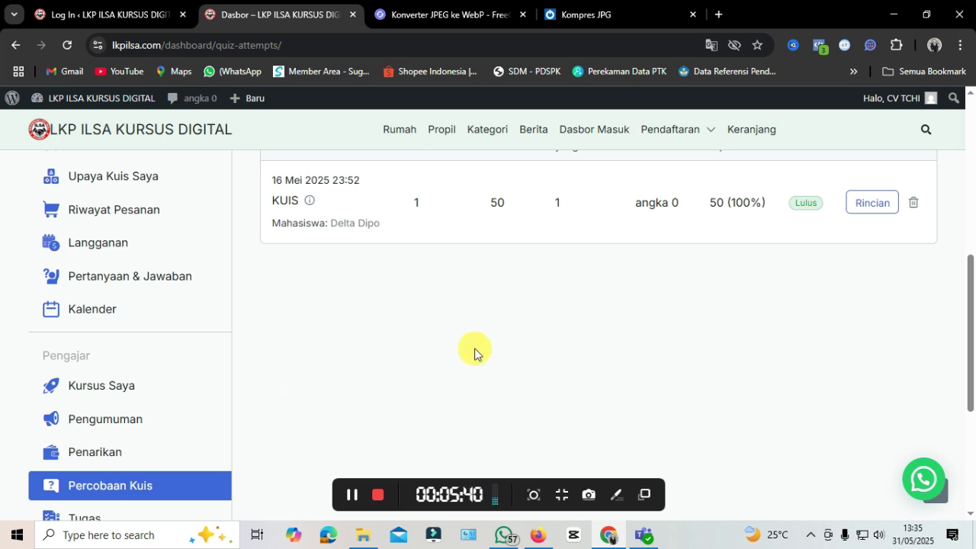
scroll(634, 364, "up", 1)
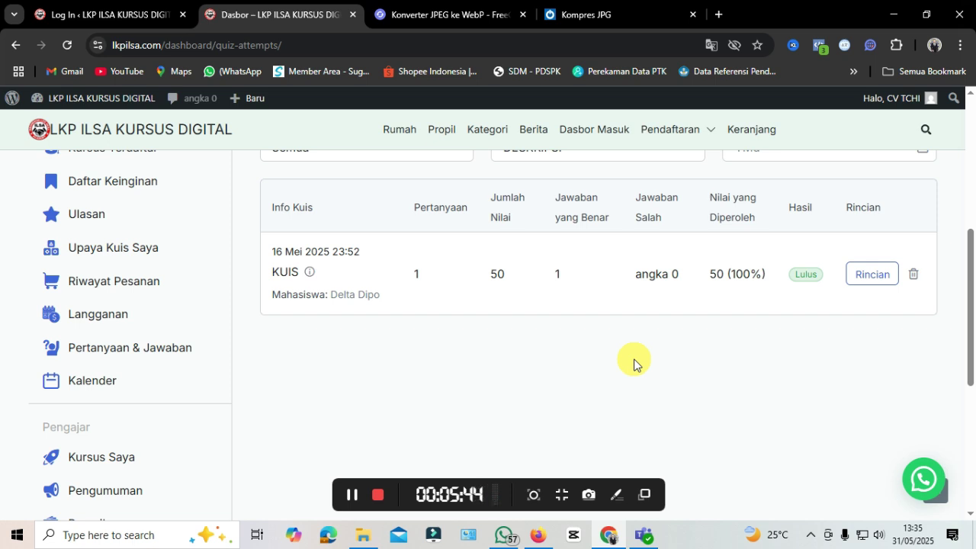
scroll(465, 354, "down", 2)
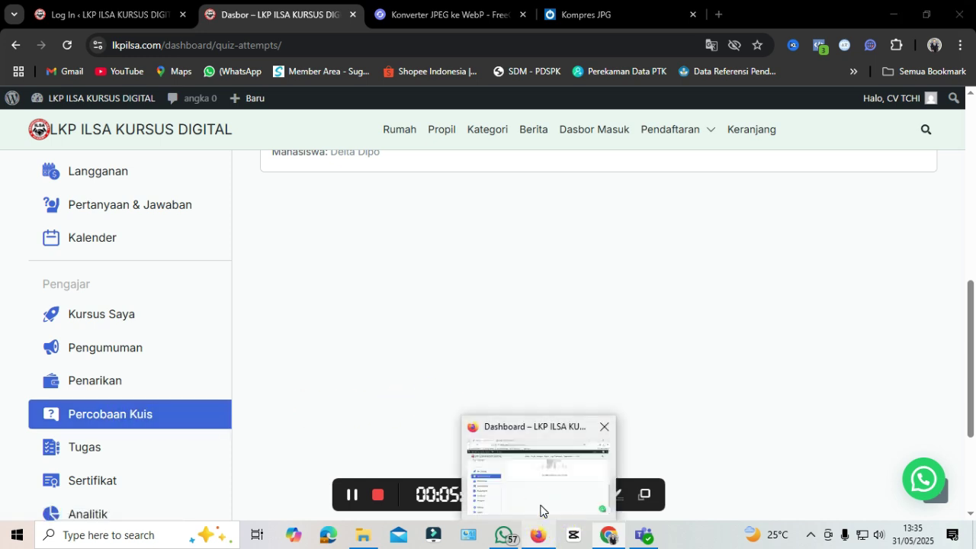
Switch to Firefox and open the English Quiz Attempts page to compare its table with the translated version
left_click(541, 509)
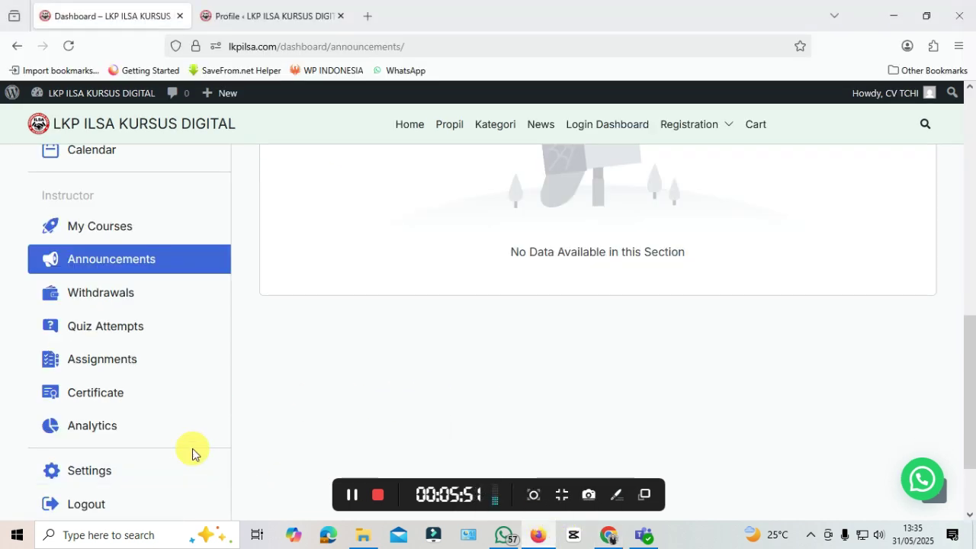
left_click(110, 335)
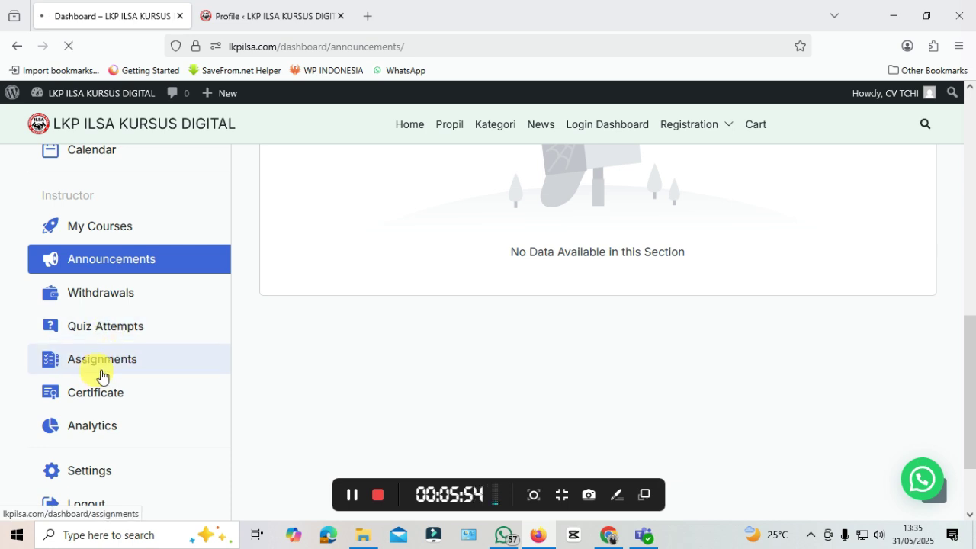
left_click(106, 333)
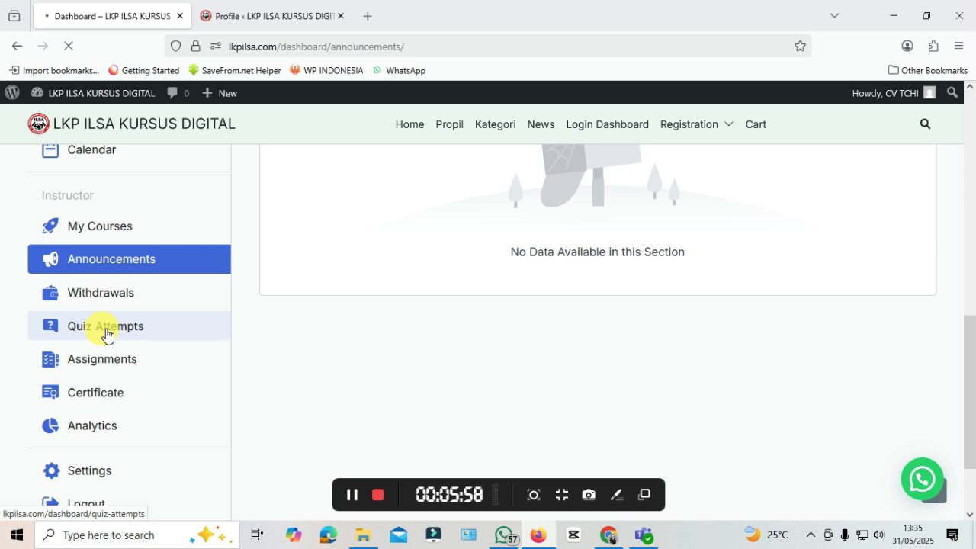
scroll(483, 336, "down", 4)
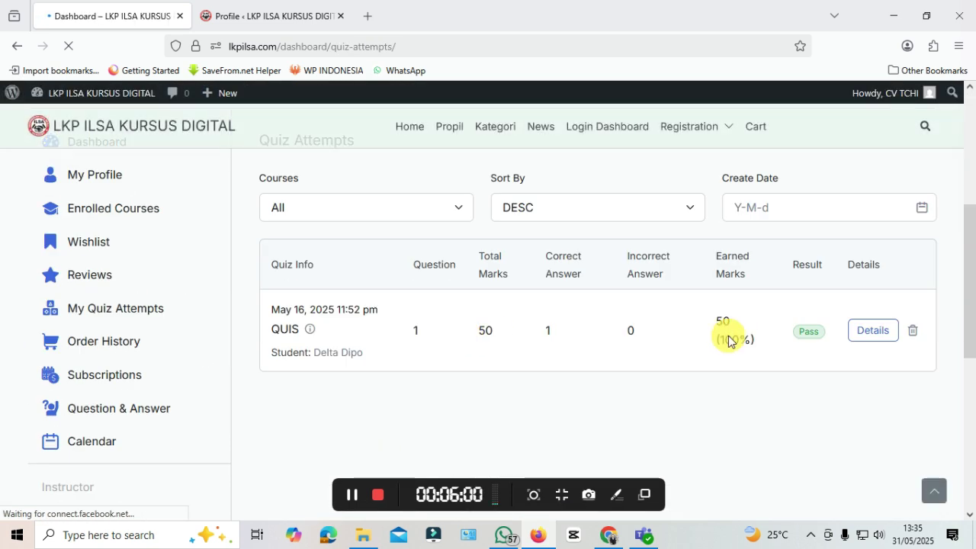
Switch back to Chrome and examine the marks, answers and result columns of the KUIS attempt
mouse_move(612, 537)
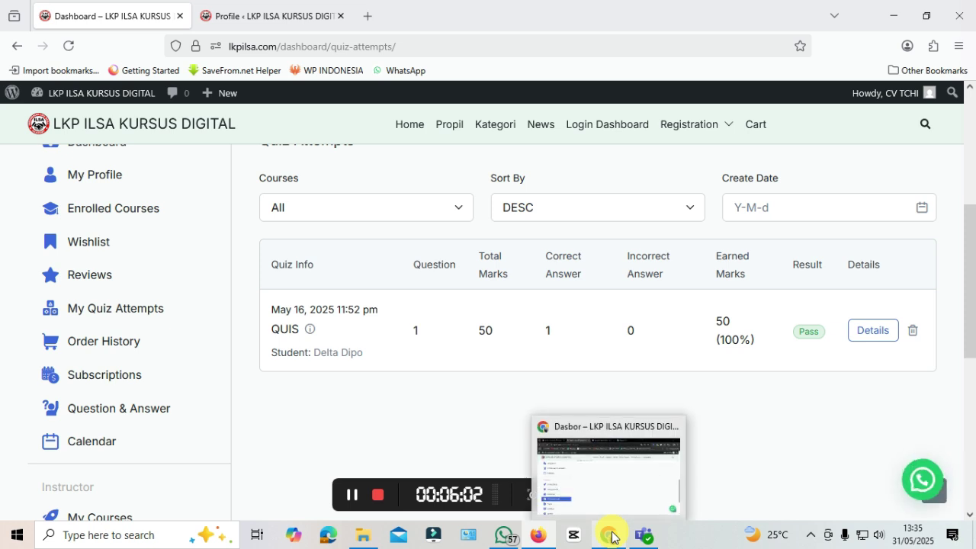
left_click(605, 501)
scroll(813, 386, "up", 3)
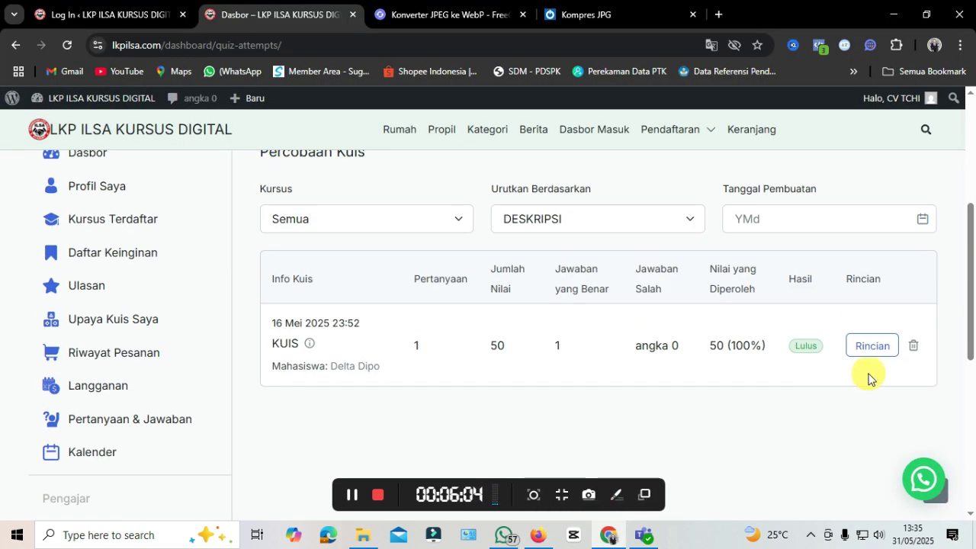
scroll(830, 377, "down", 1)
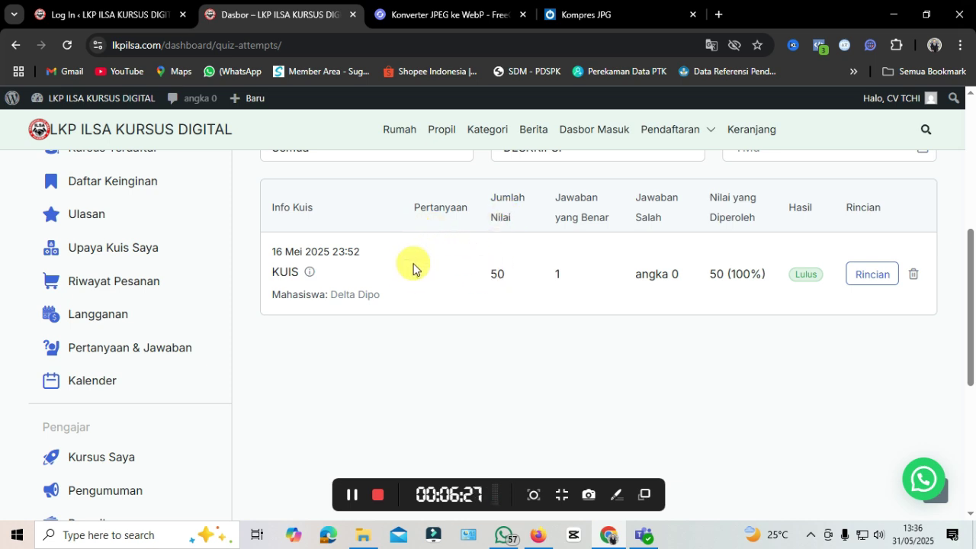
Open the details of the KUIS attempt and mark the answer to "1+1 adalah" as correct in the quiz overview
left_click(881, 280)
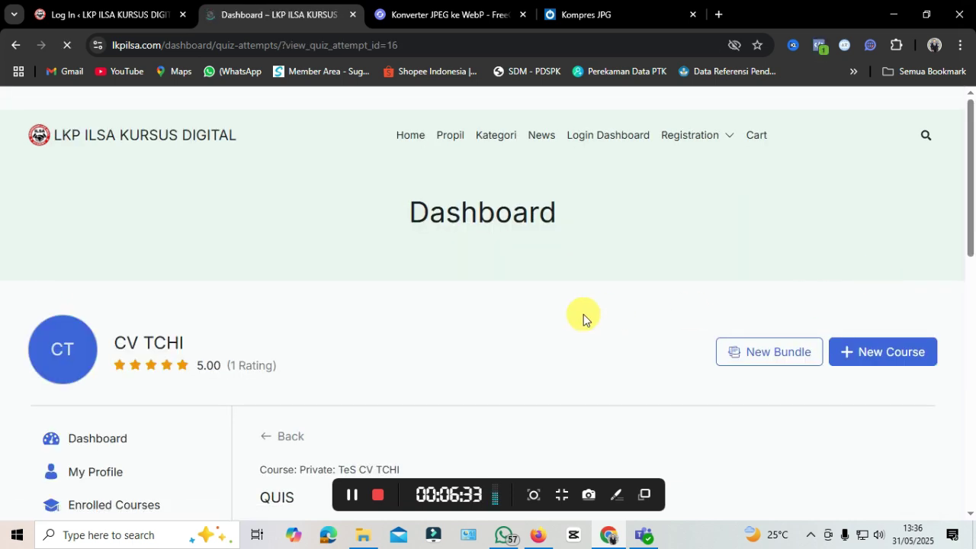
scroll(625, 315, "down", 2)
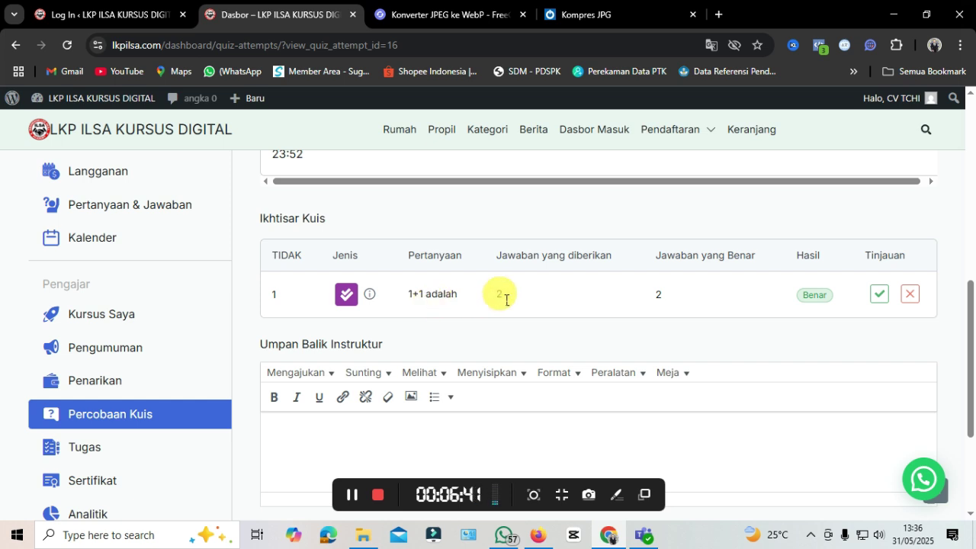
left_click(876, 299)
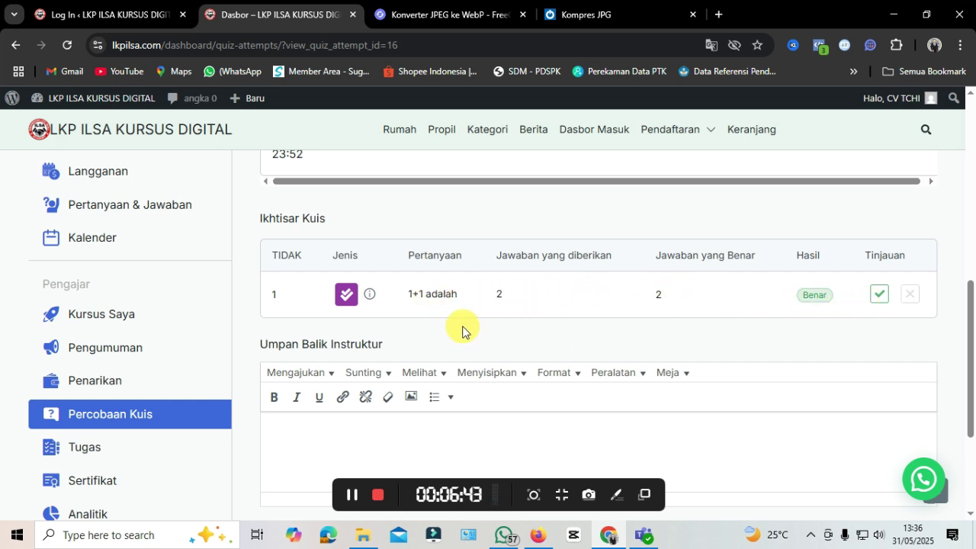
Examine the KUIS attempt's result summary, the quiz overview row and the empty instructor feedback editor
scroll(556, 312, "down", 1)
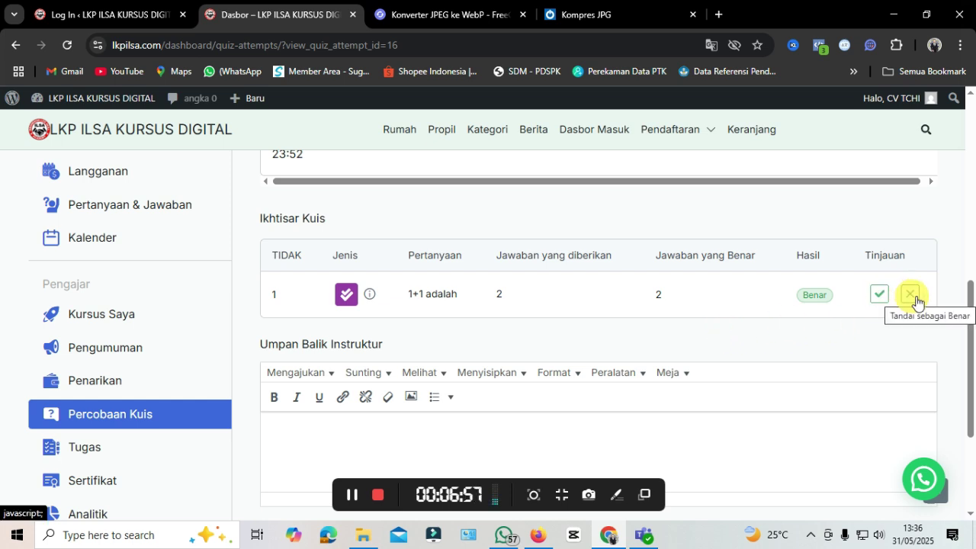
scroll(668, 359, "down", 2)
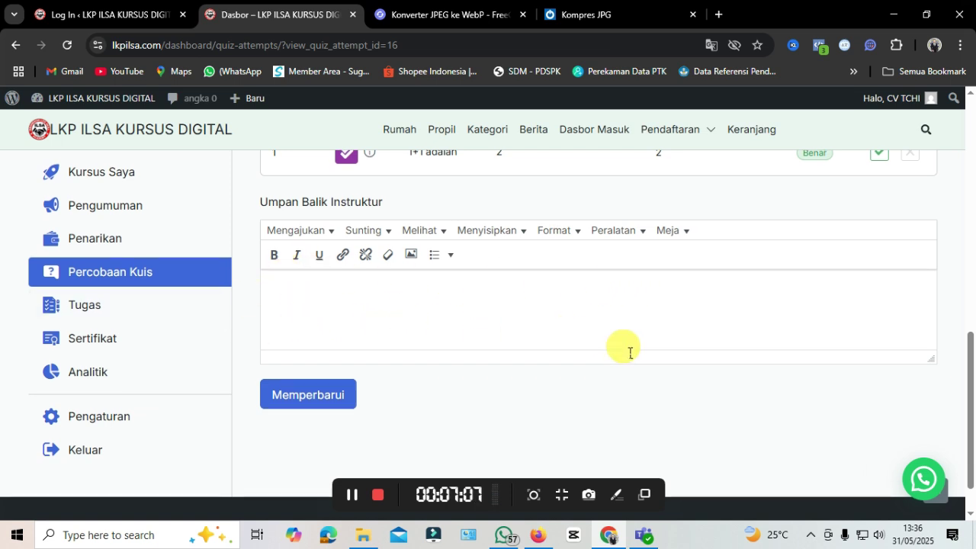
scroll(621, 358, "up", 4)
scroll(606, 381, "up", 3)
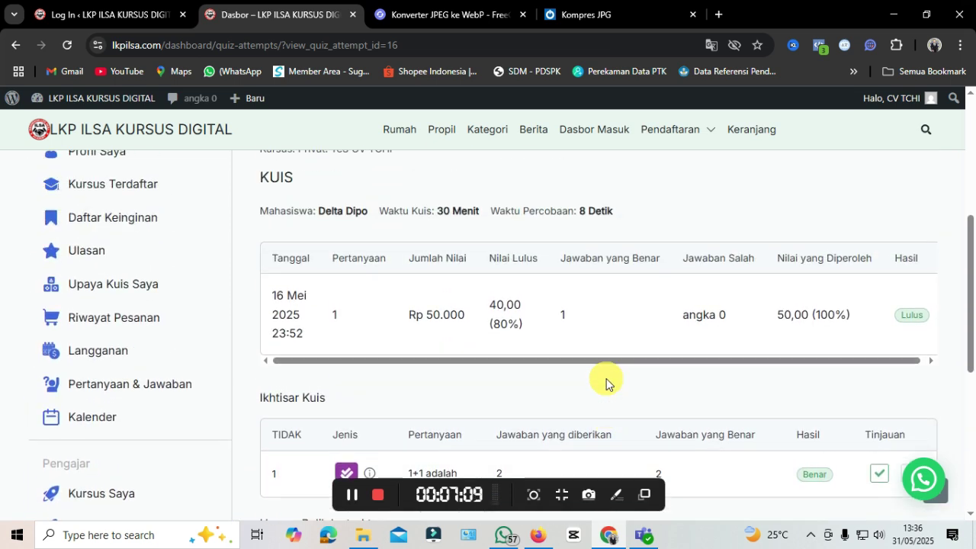
scroll(607, 379, "down", 3)
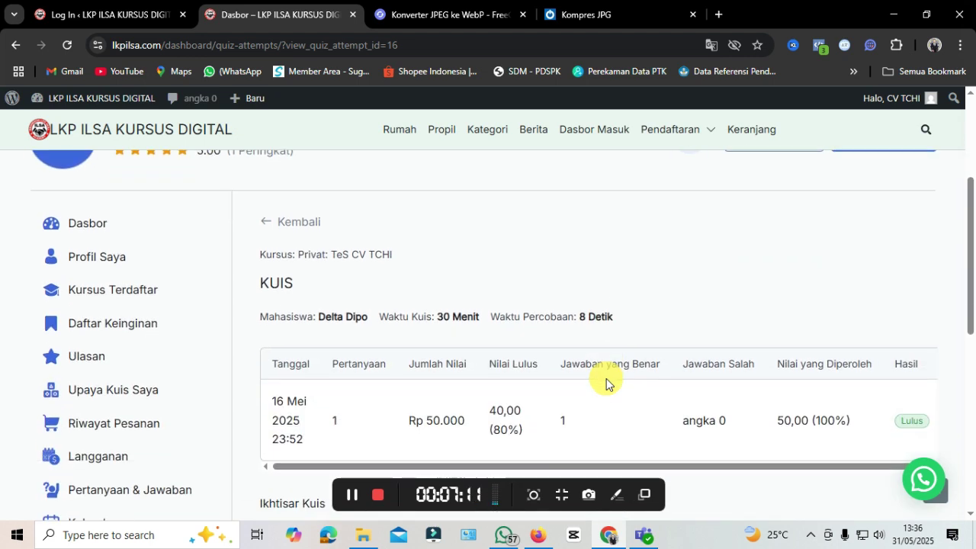
scroll(607, 378, "down", 1)
scroll(606, 378, "down", 1)
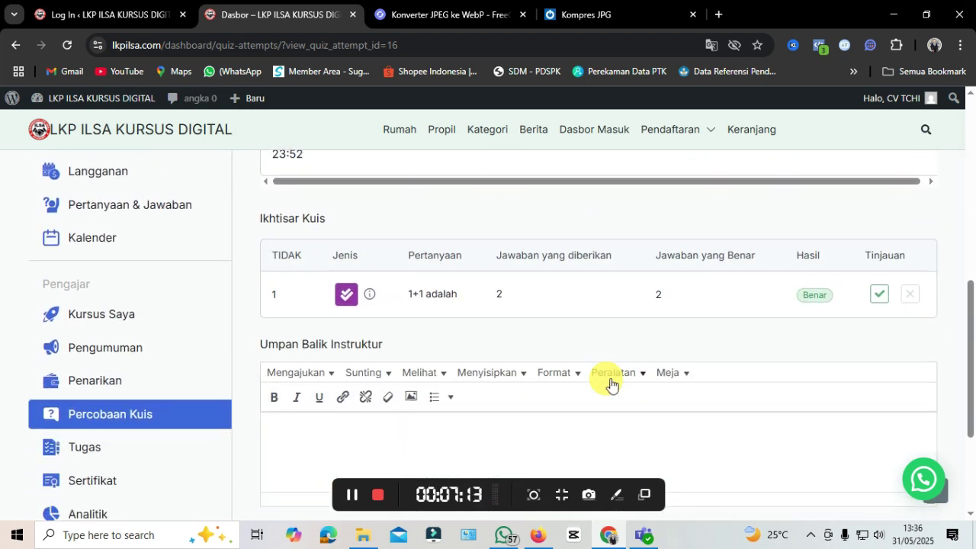
scroll(610, 384, "down", 1)
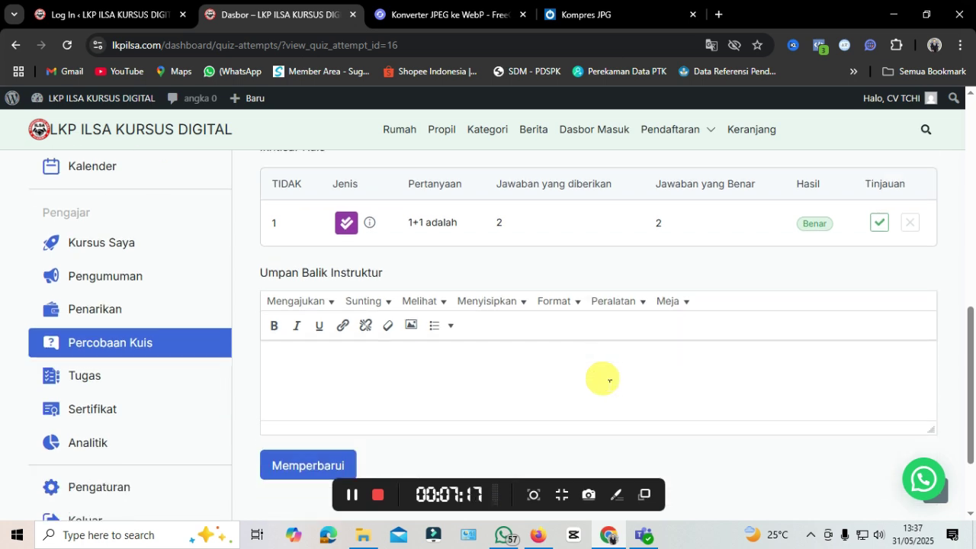
Open the Tugas page from the Pengajar section and review the assignment list with its course, sorting and date filters
left_click(94, 384)
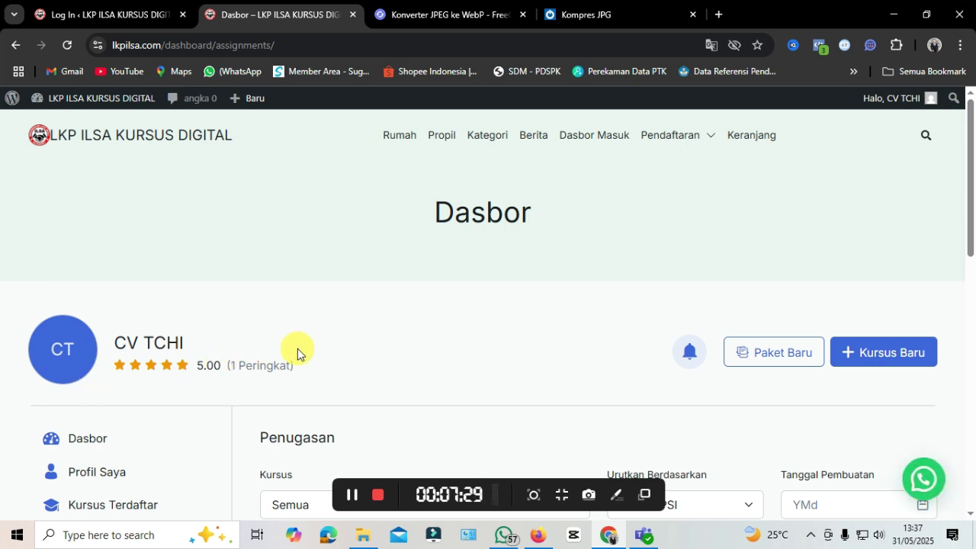
scroll(364, 343, "down", 3)
scroll(364, 345, "down", 1)
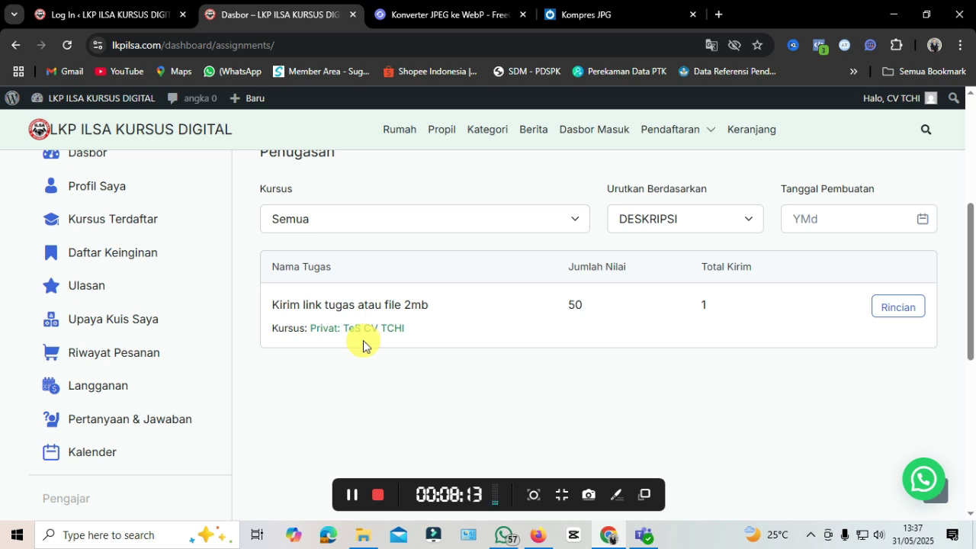
Open the details of the "Kirim link tugas atau file 2mb" assignment and review its submission table
left_click(904, 311)
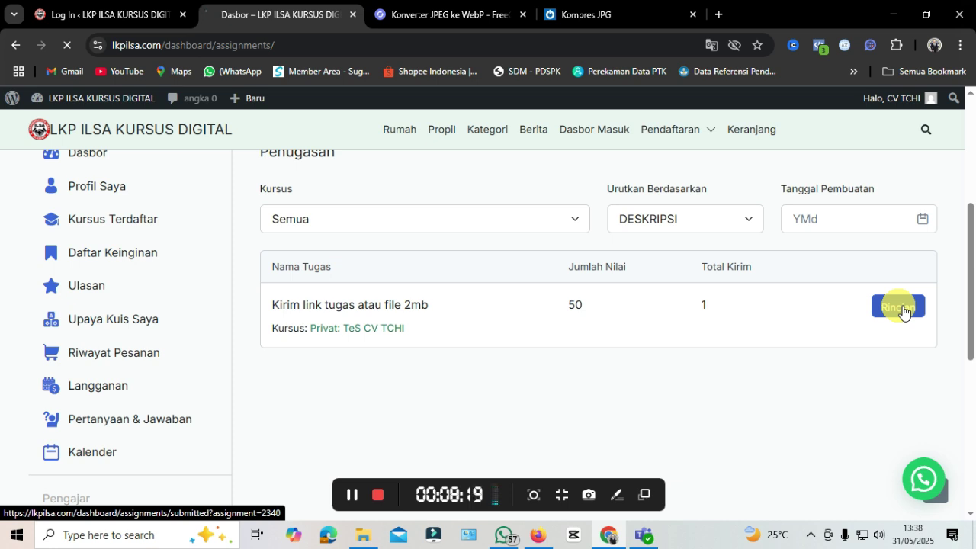
scroll(581, 329, "down", 5)
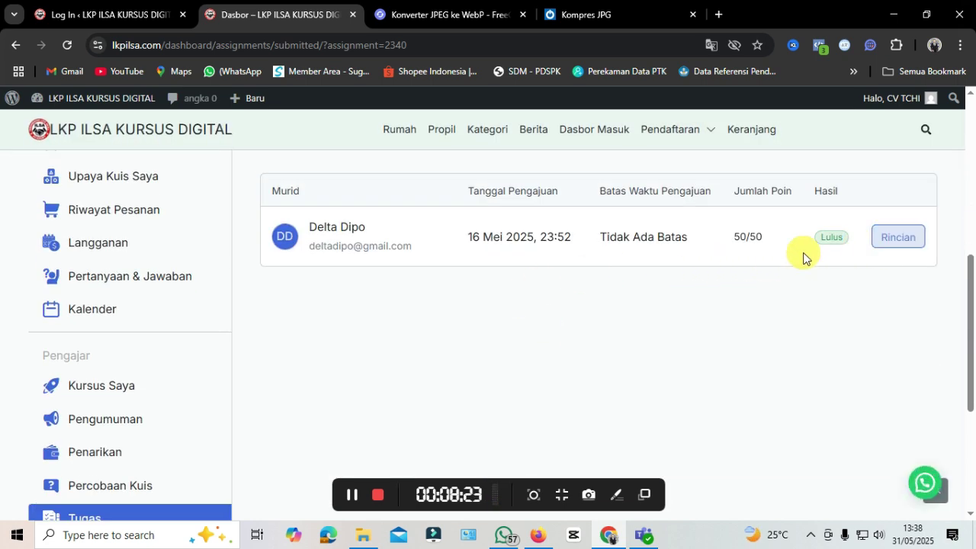
scroll(580, 305, "up", 3)
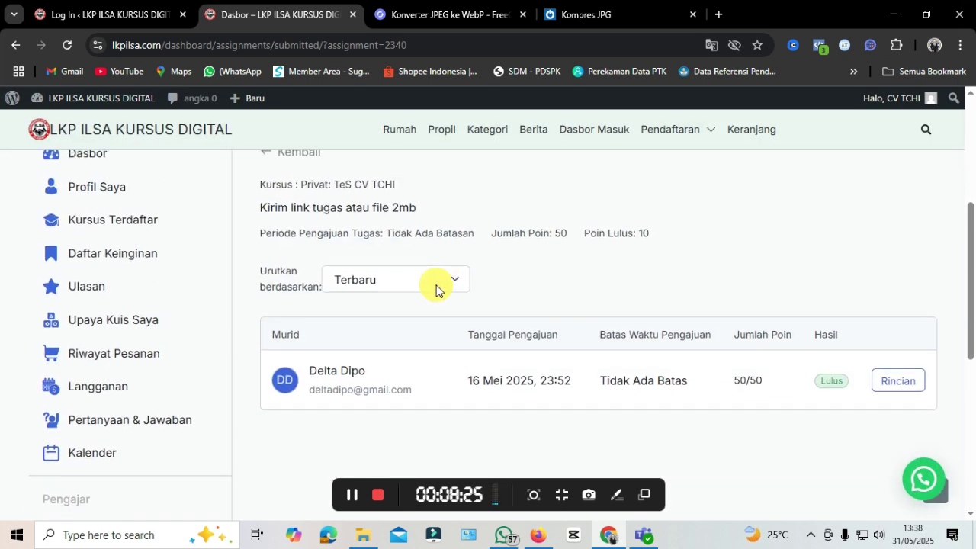